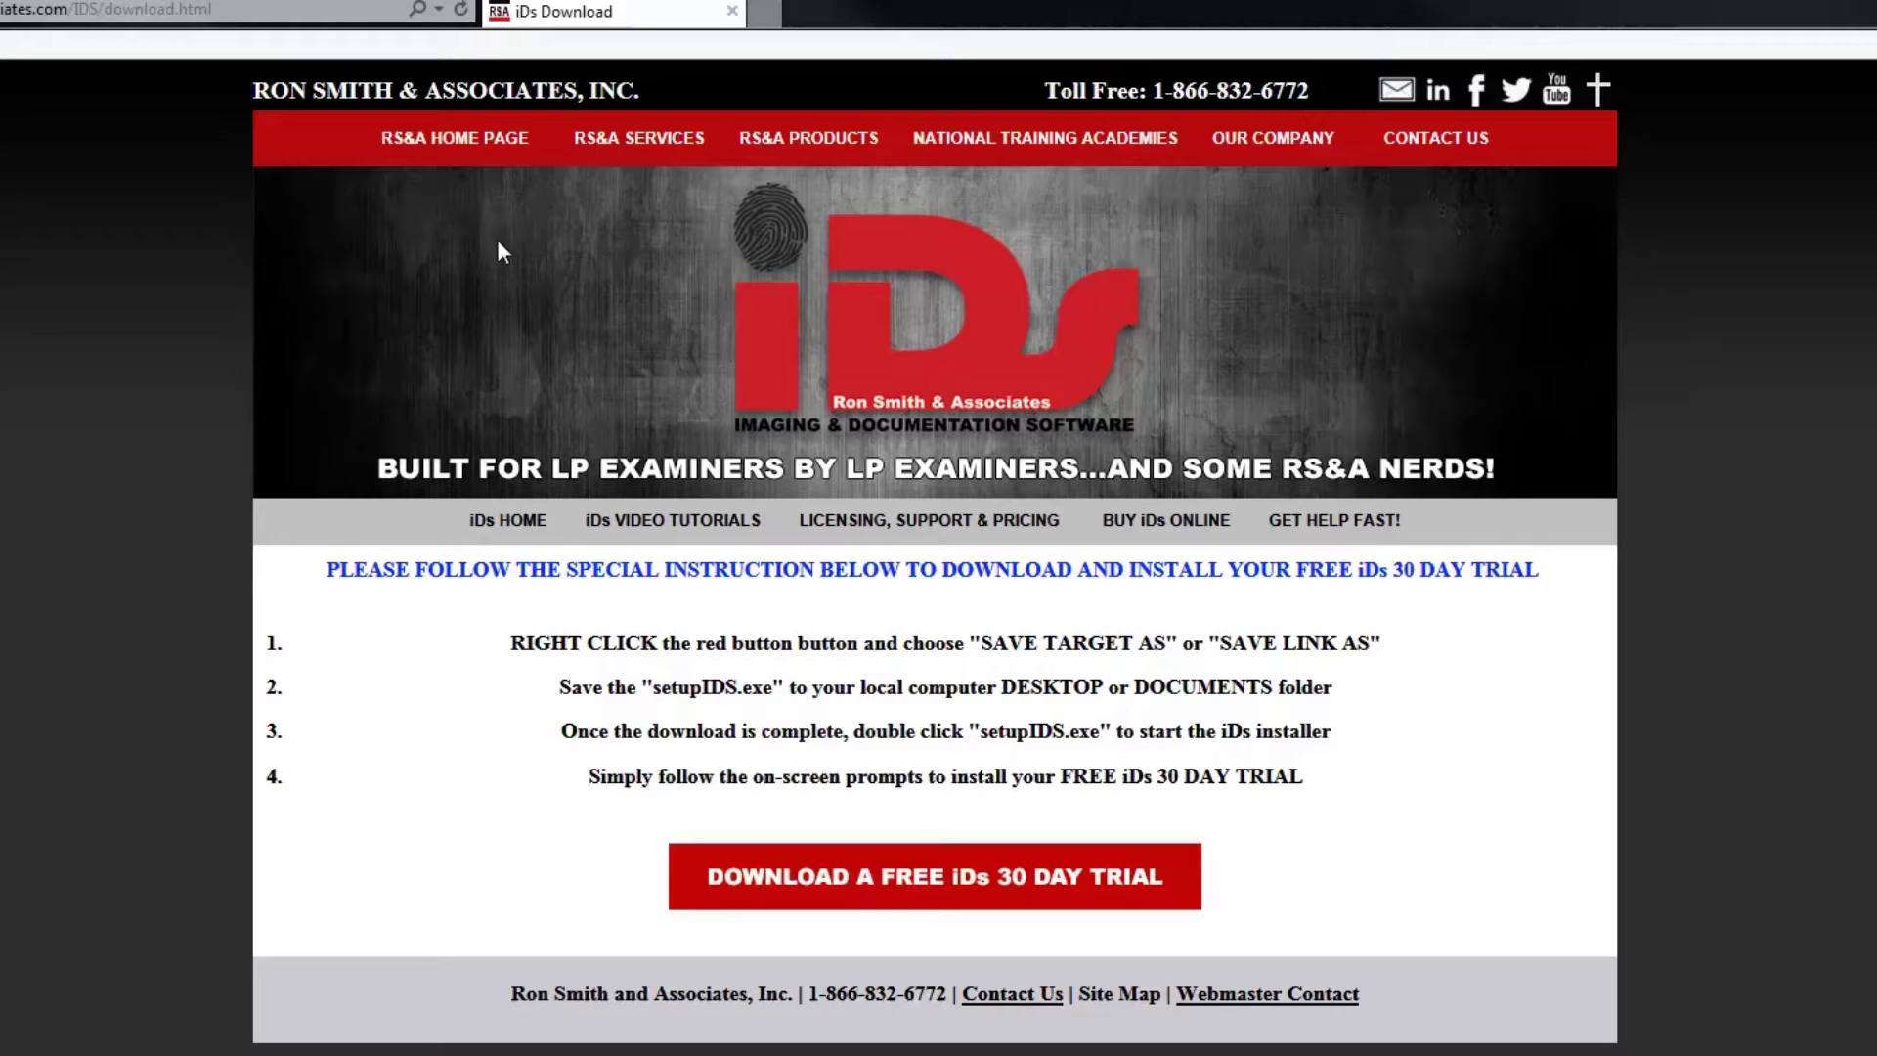
# From the RS&A home page, go to the iDs - Imaging & Documentation Software product page and open its free 30-day demo download page.
pyautogui.click(473, 161)
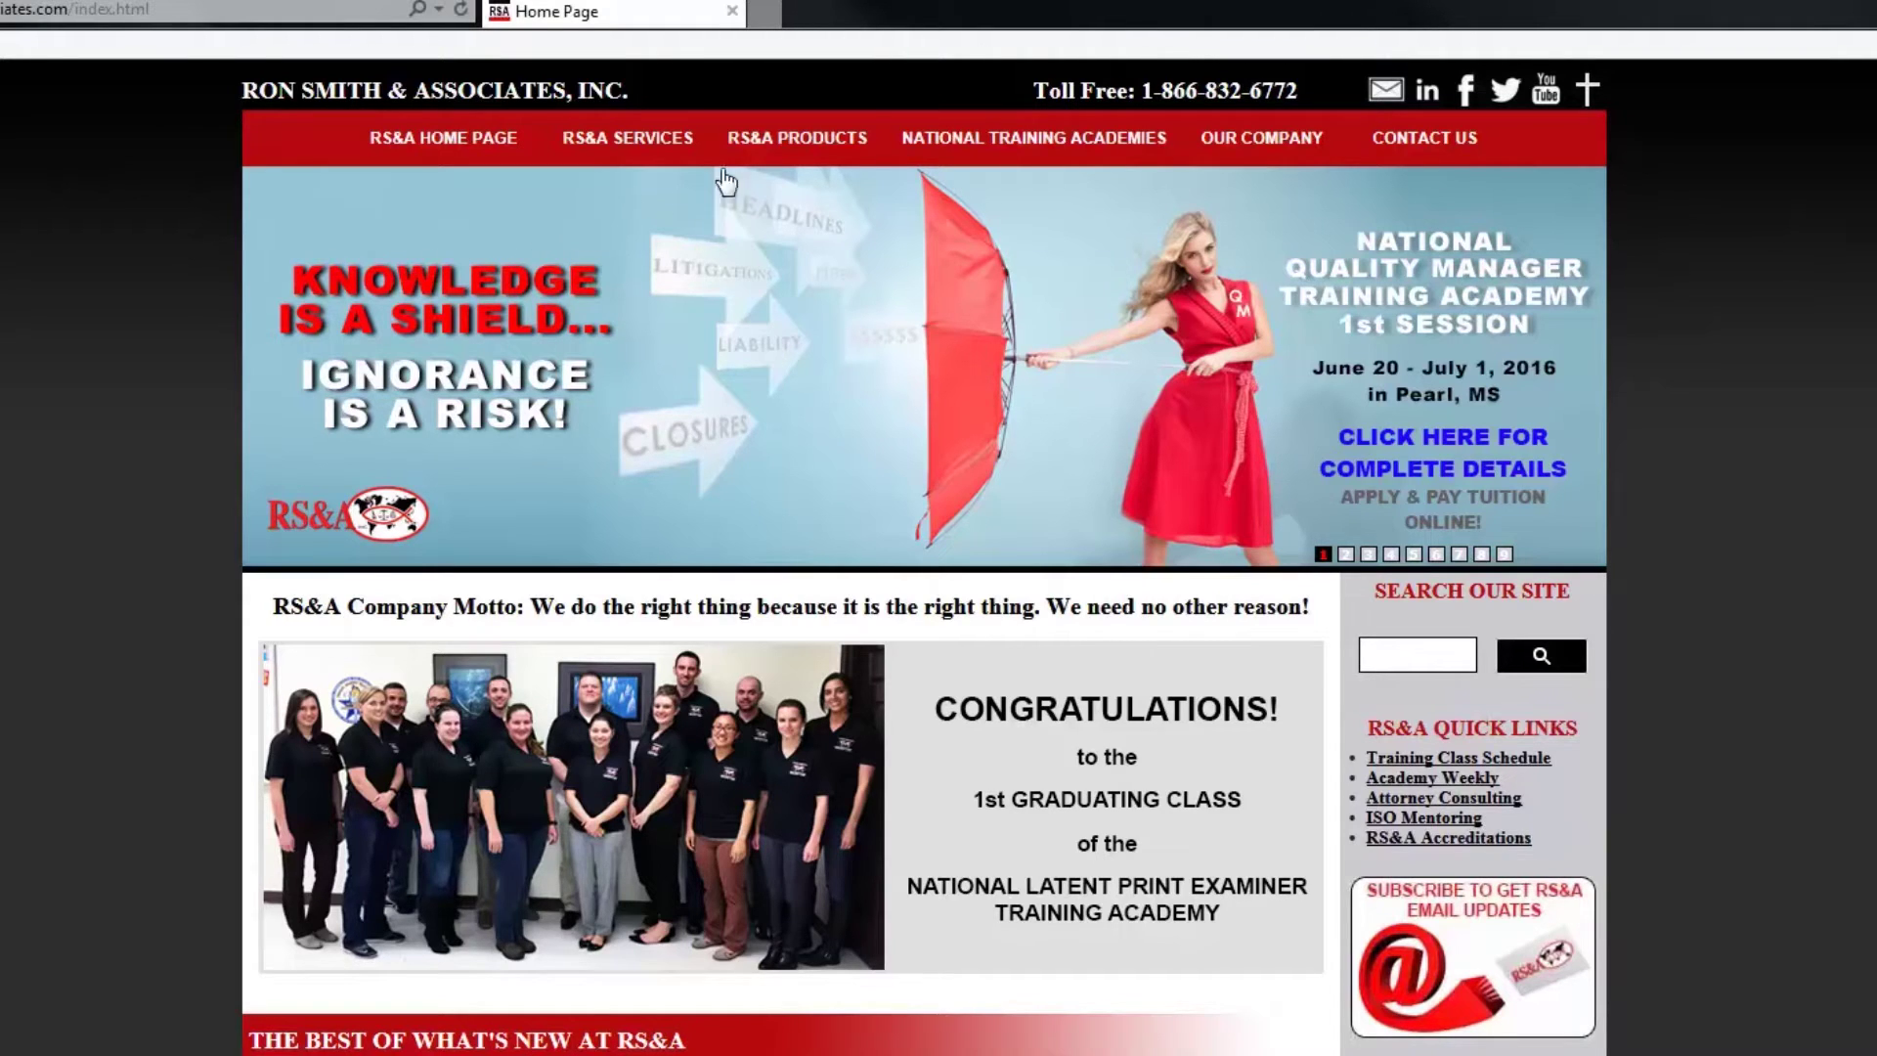
pyautogui.moveTo(763, 152)
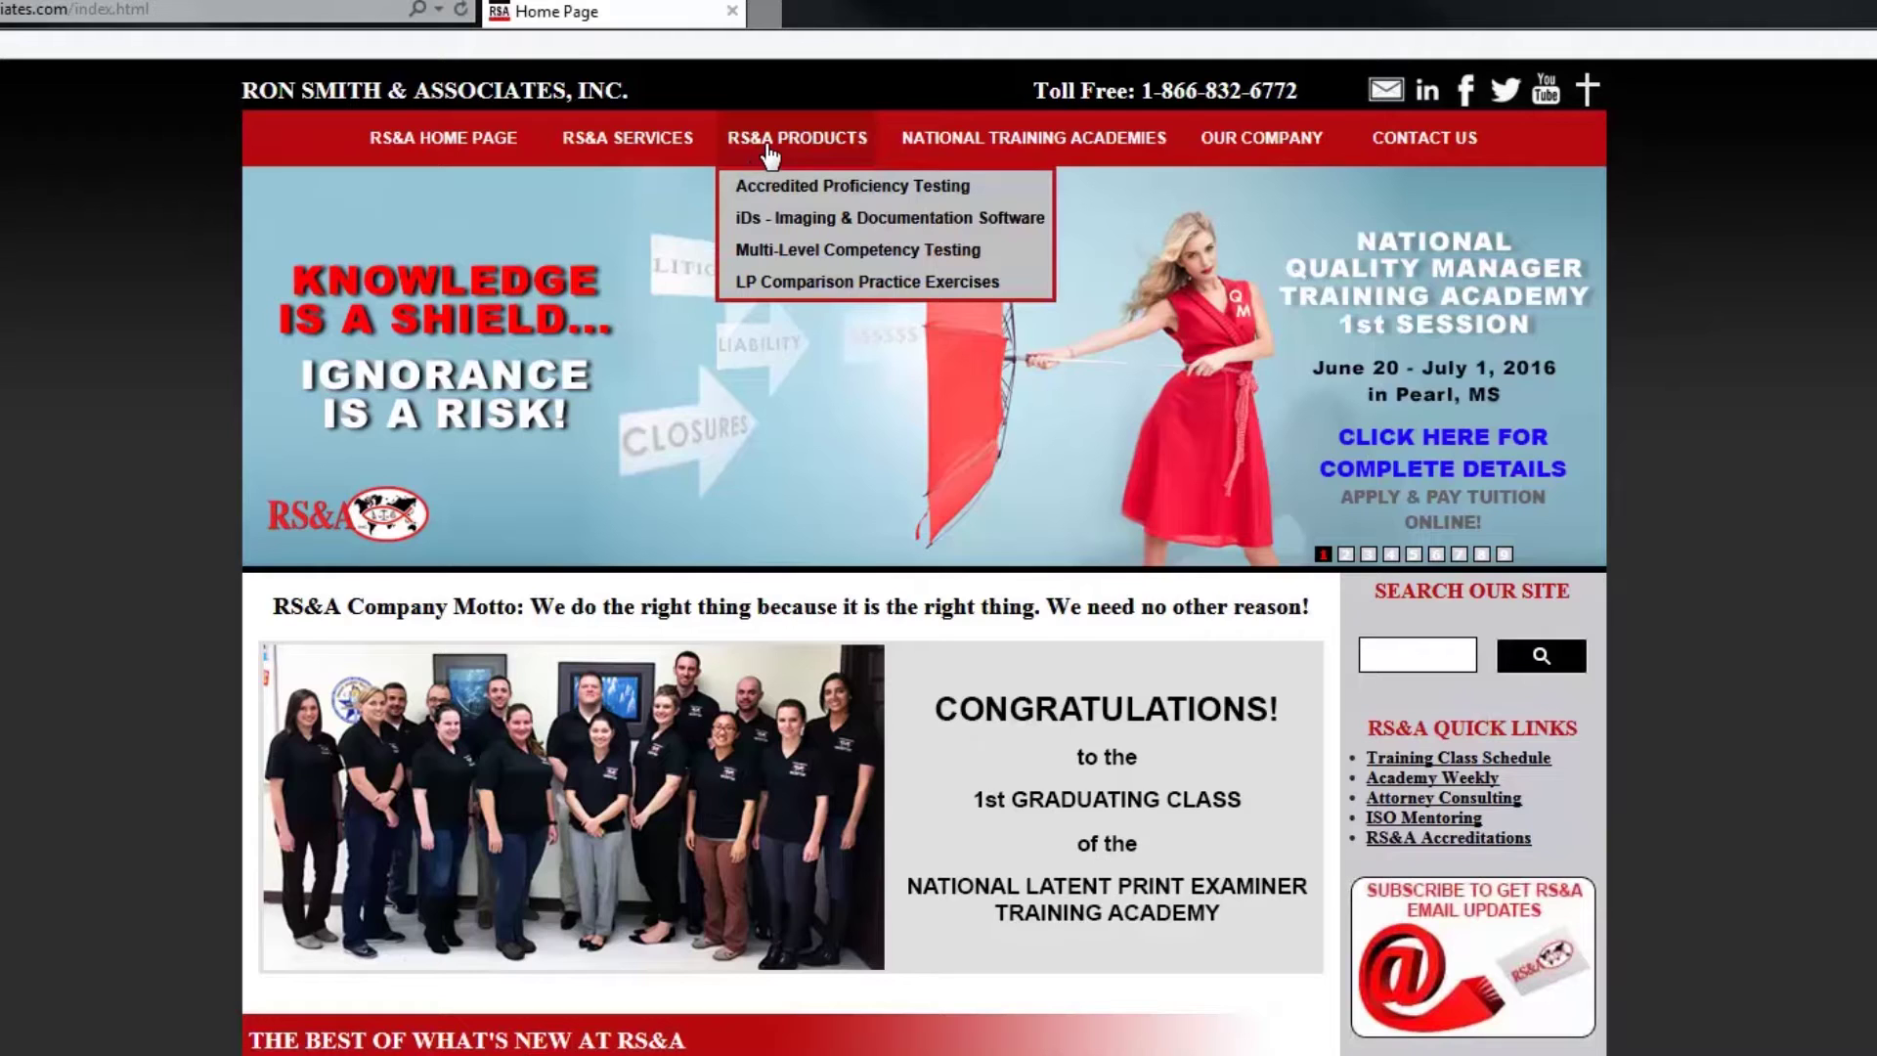
pyautogui.click(827, 224)
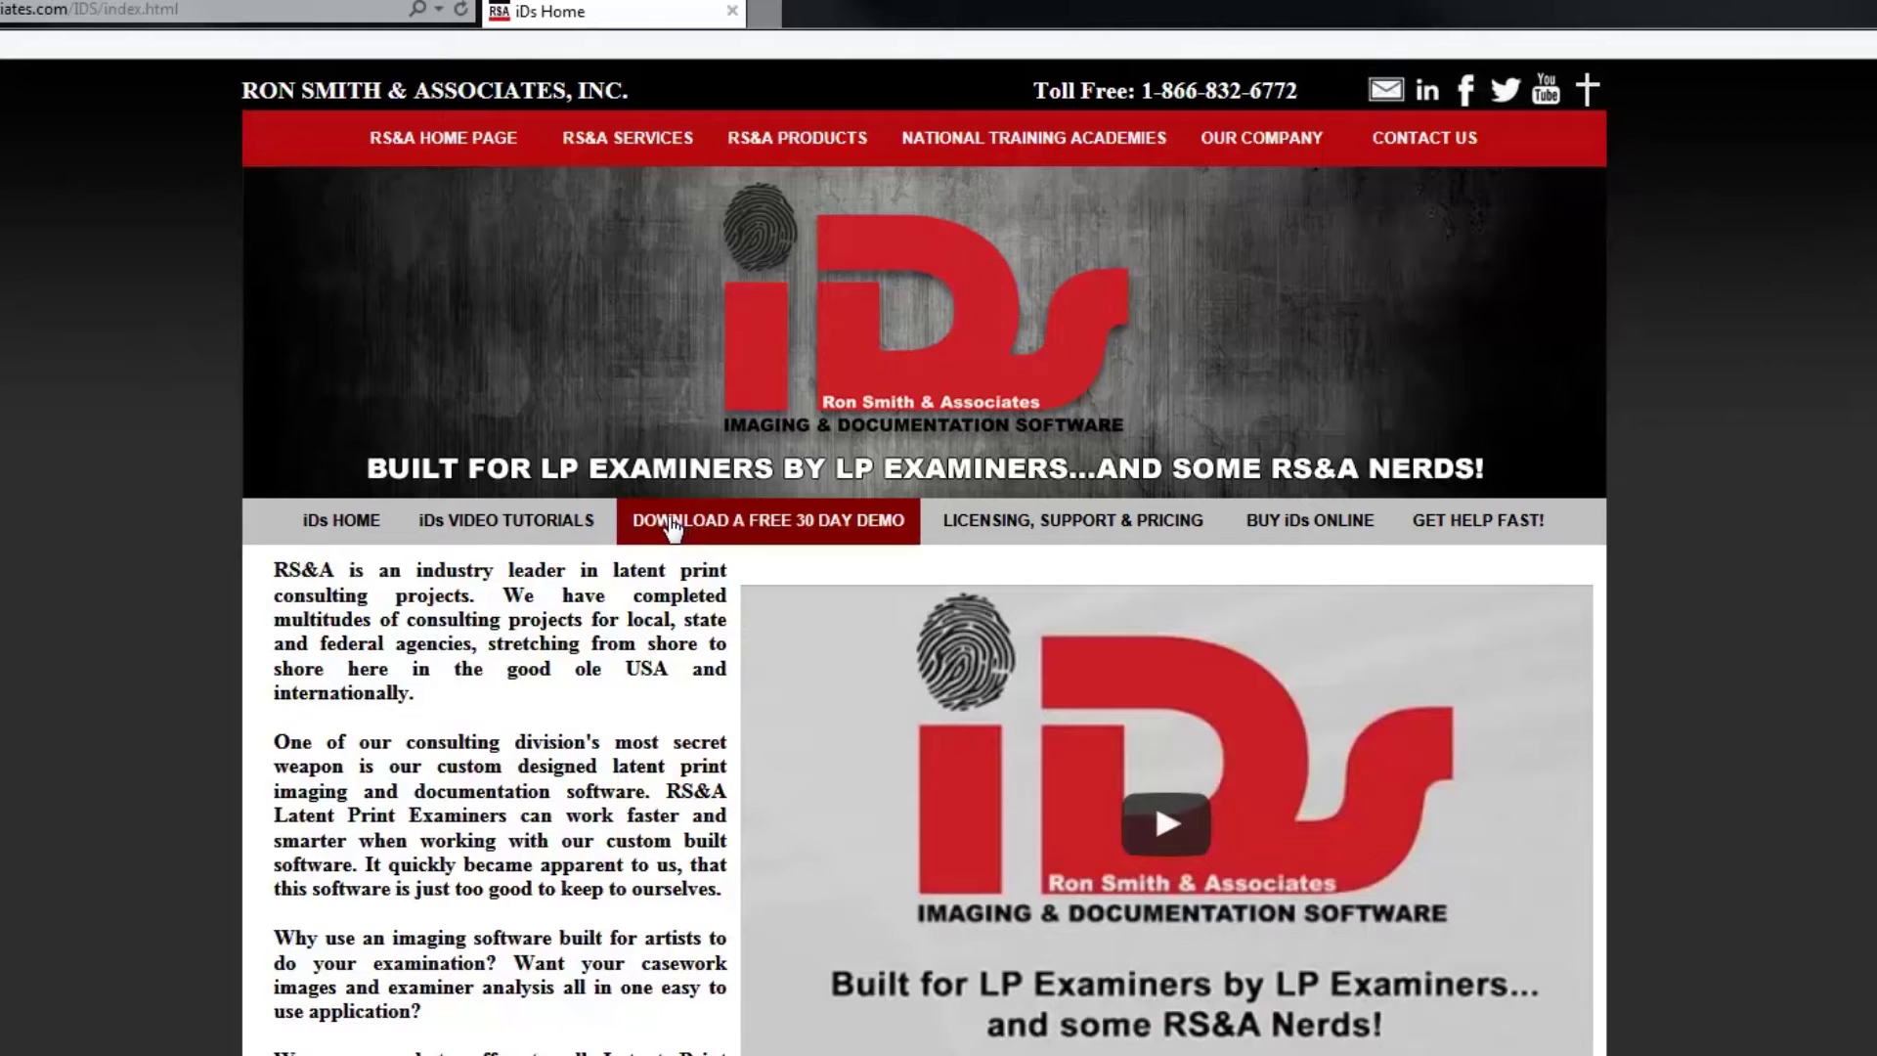
pyautogui.click(743, 538)
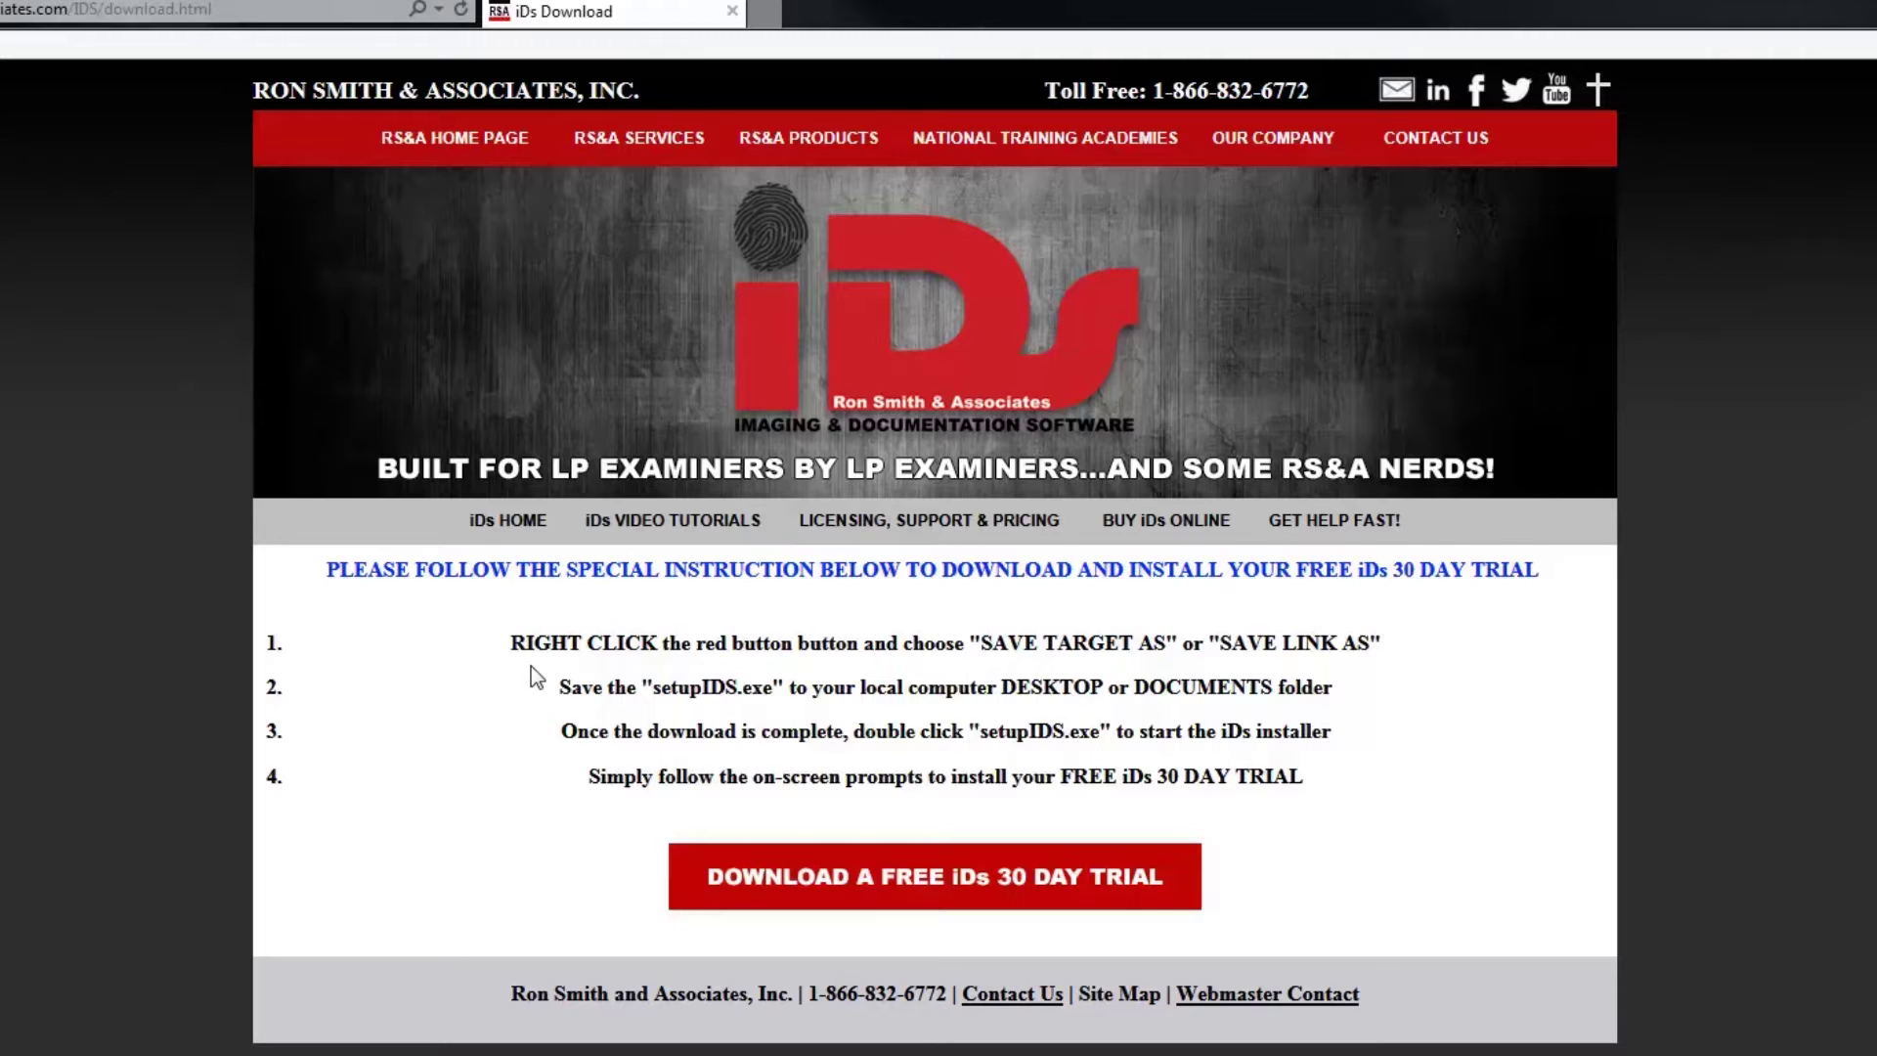
# Save the trial installer setupIDS.exe to the Documents library, and check the downloaded file in its folder.
pyautogui.moveTo(513, 645); pyautogui.dragTo(1311, 780)
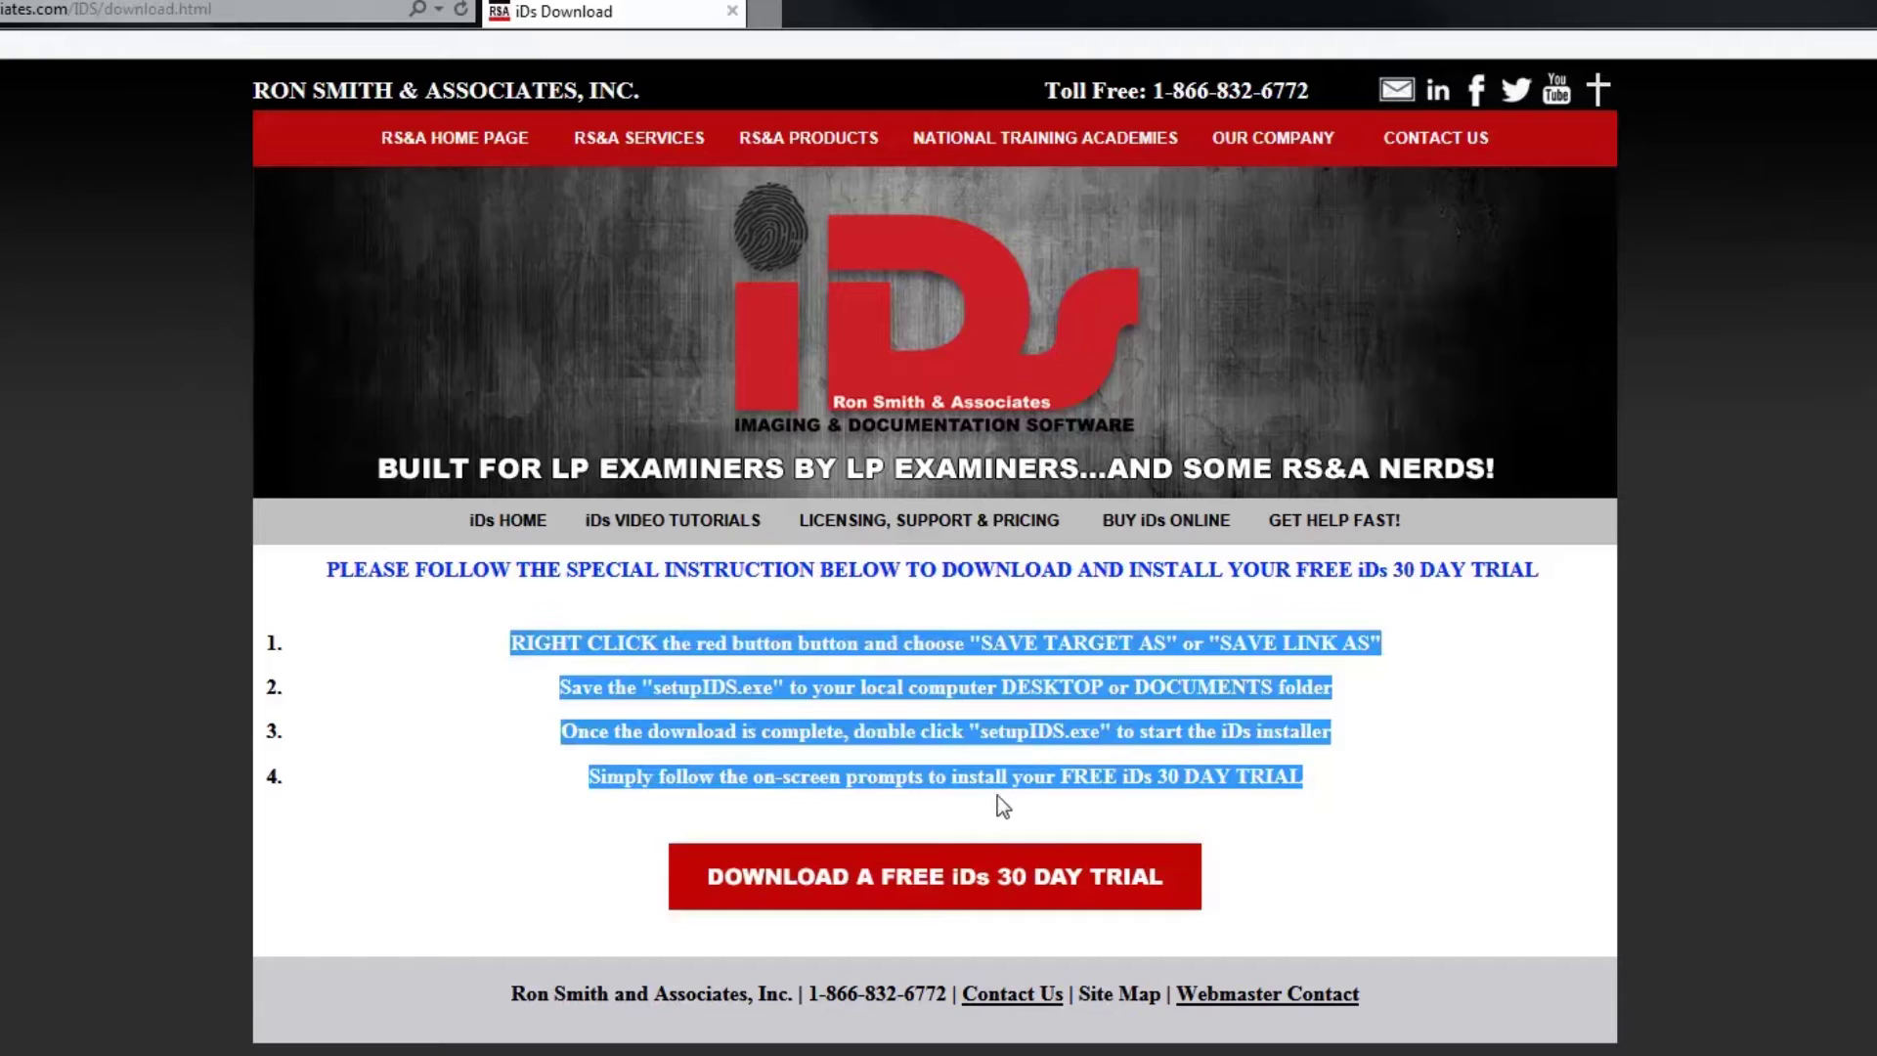
pyautogui.rightClick(968, 880)
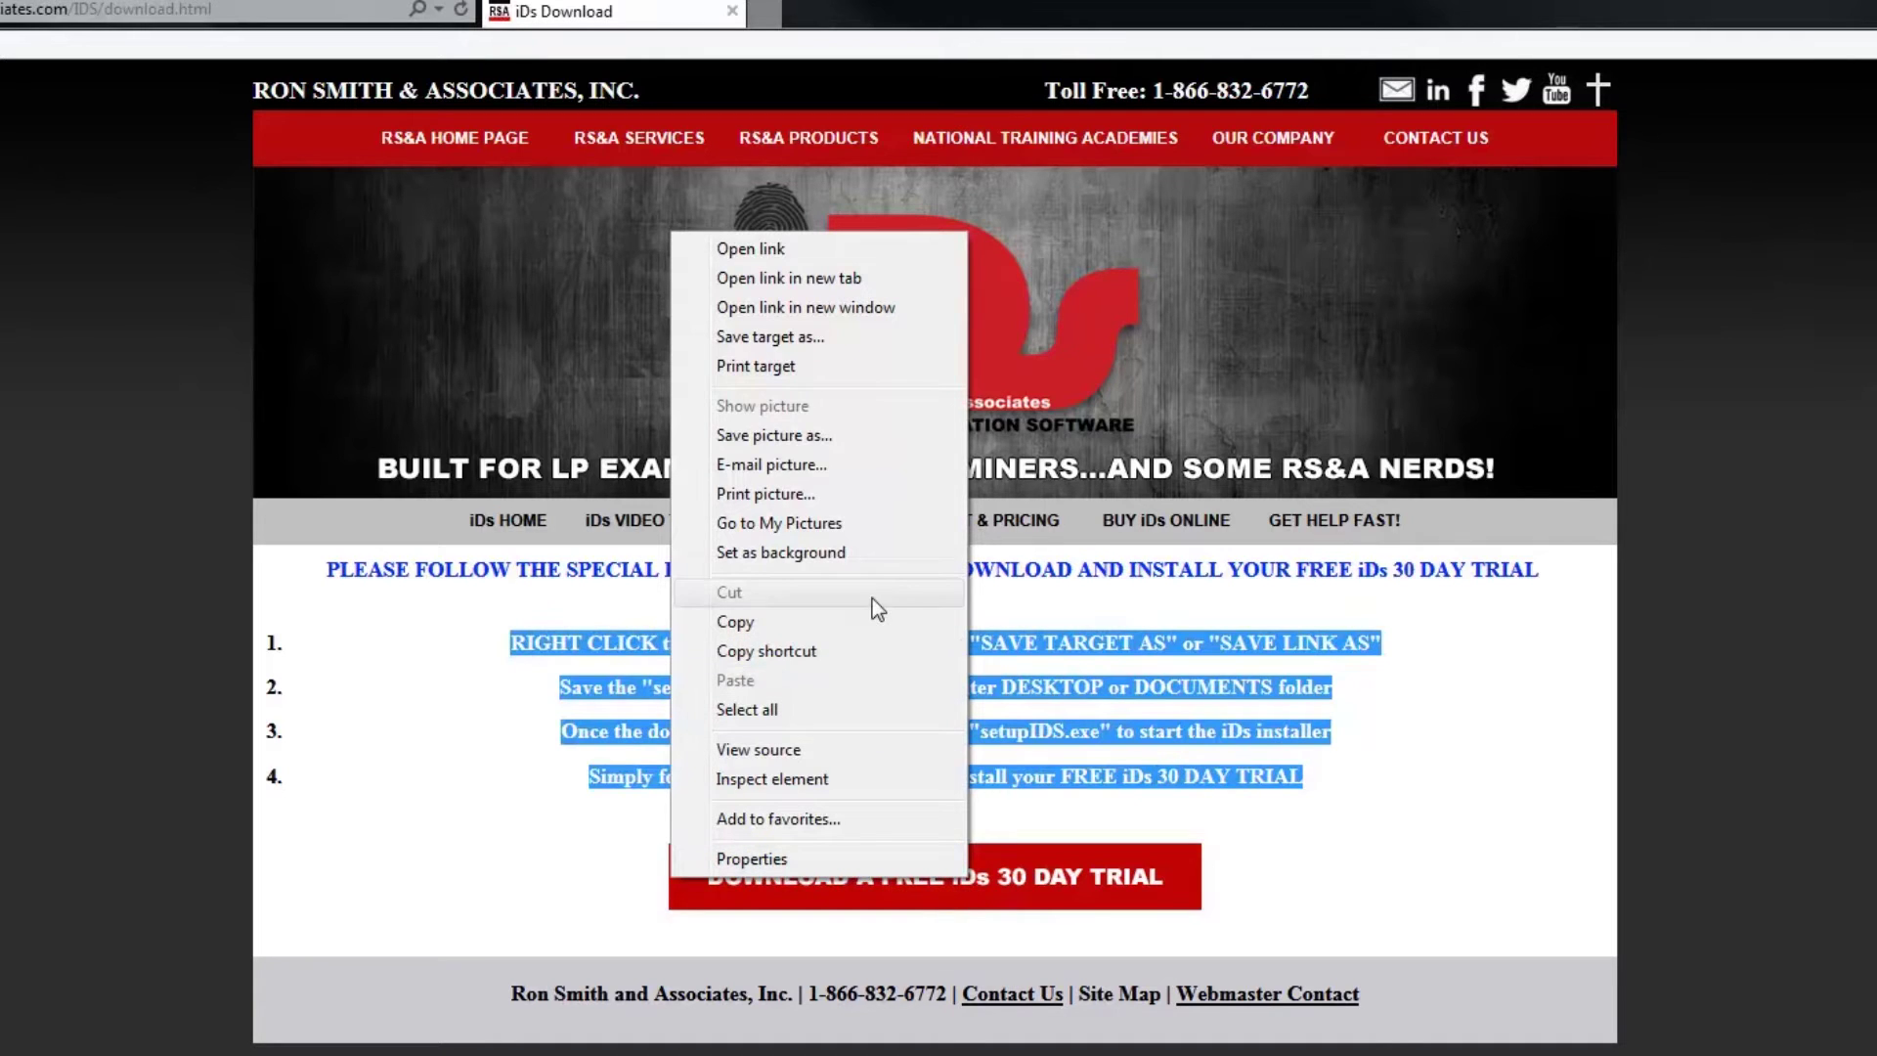
pyautogui.click(847, 340)
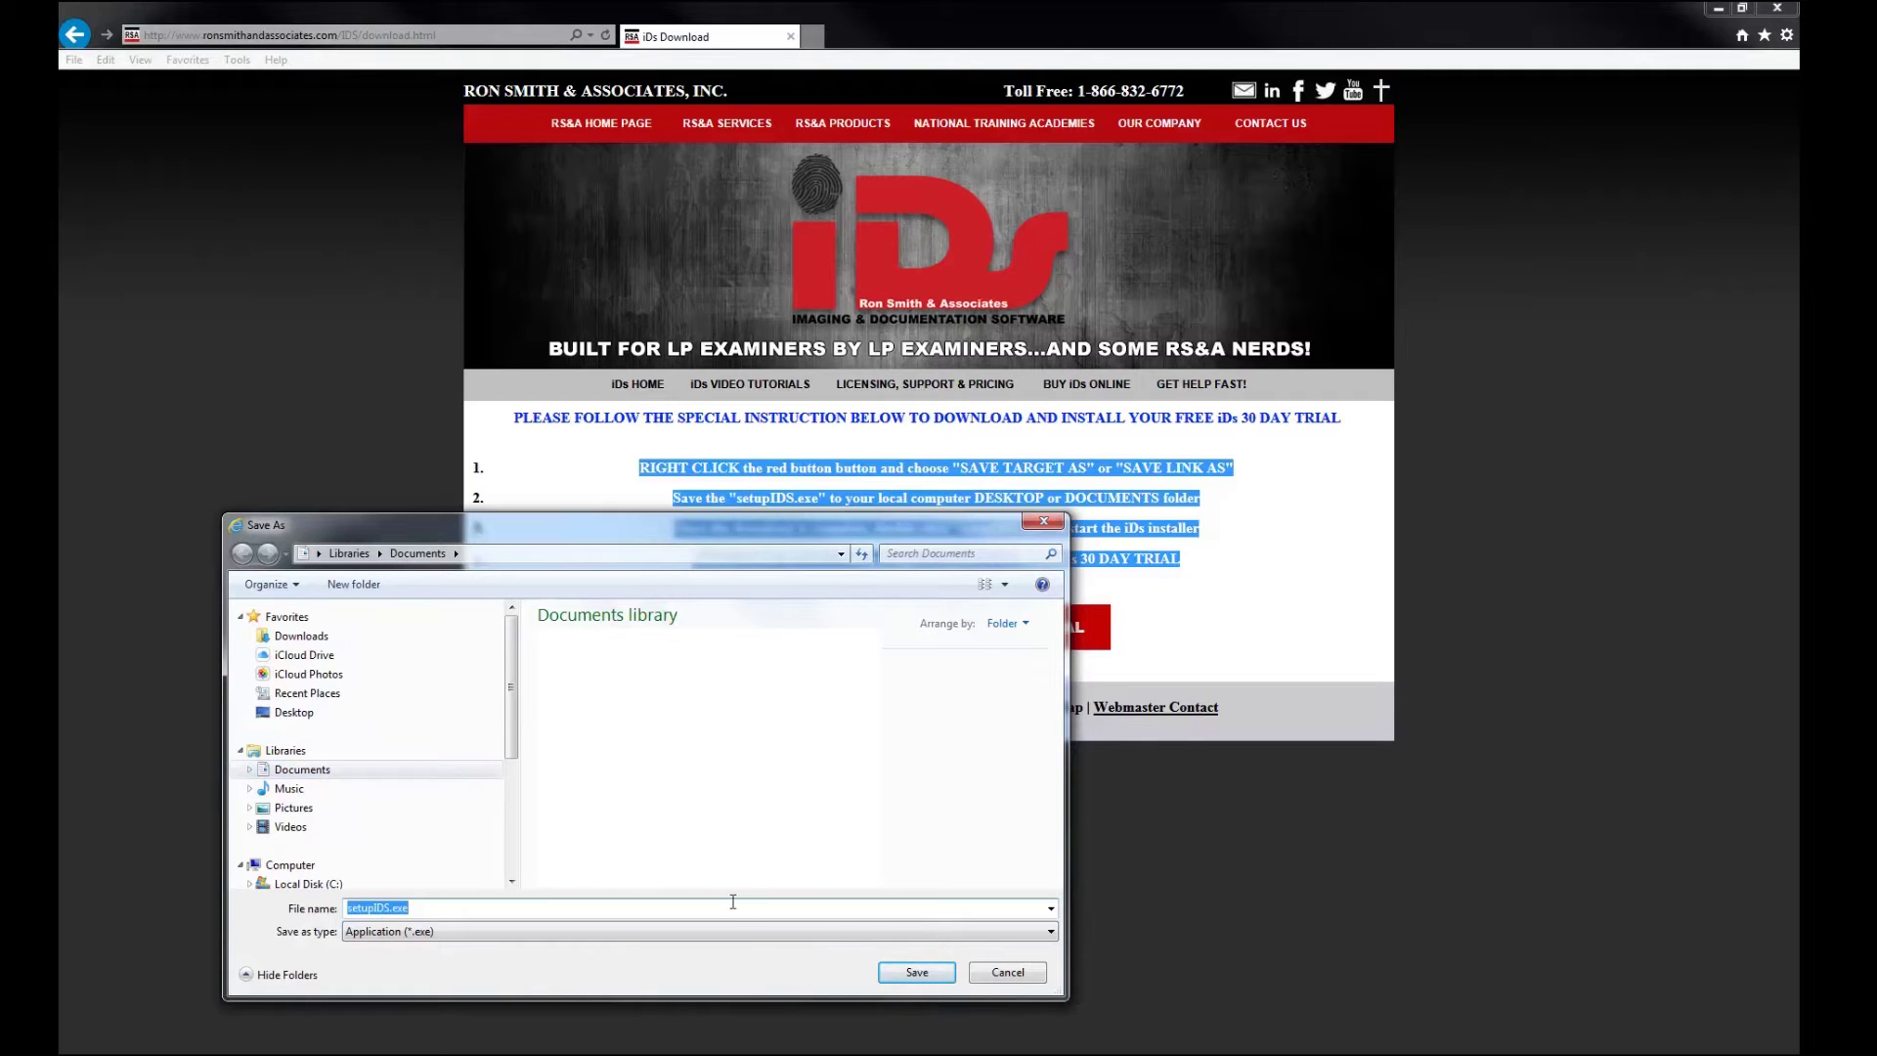
pyautogui.click(916, 972)
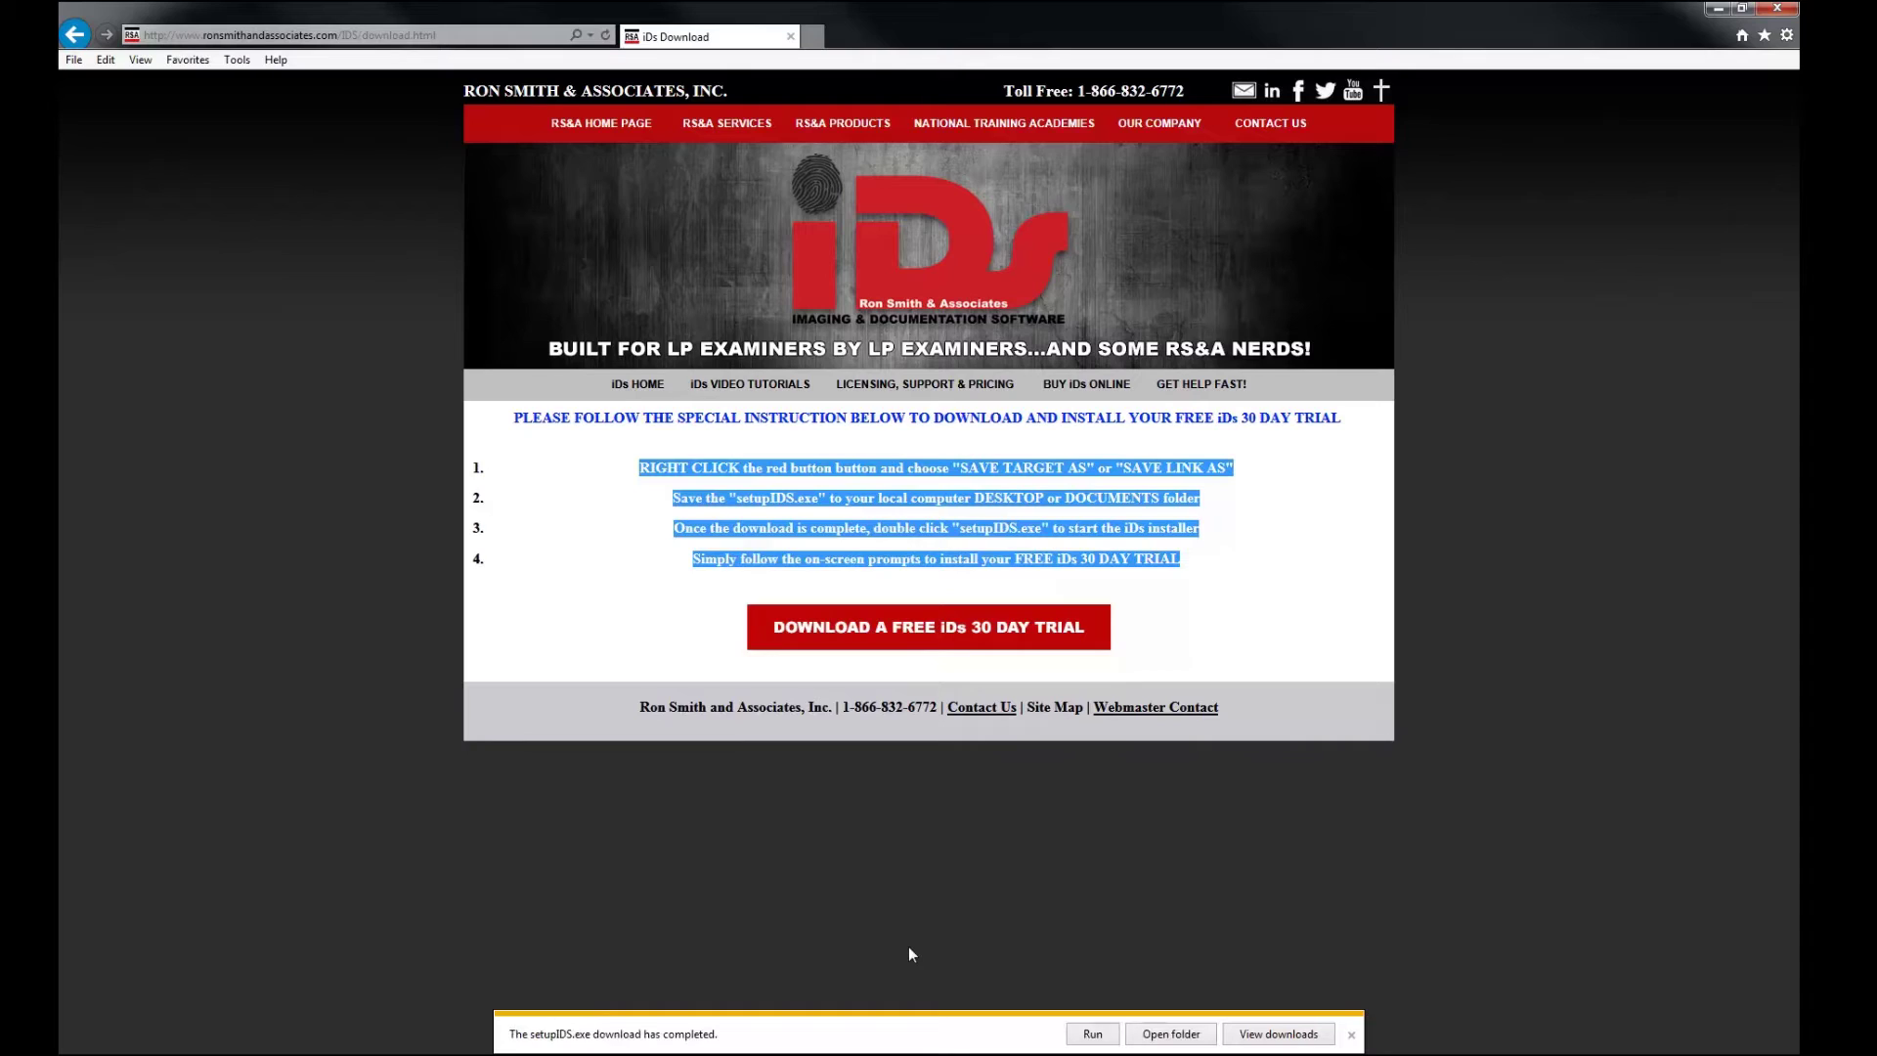
pyautogui.click(1157, 1036)
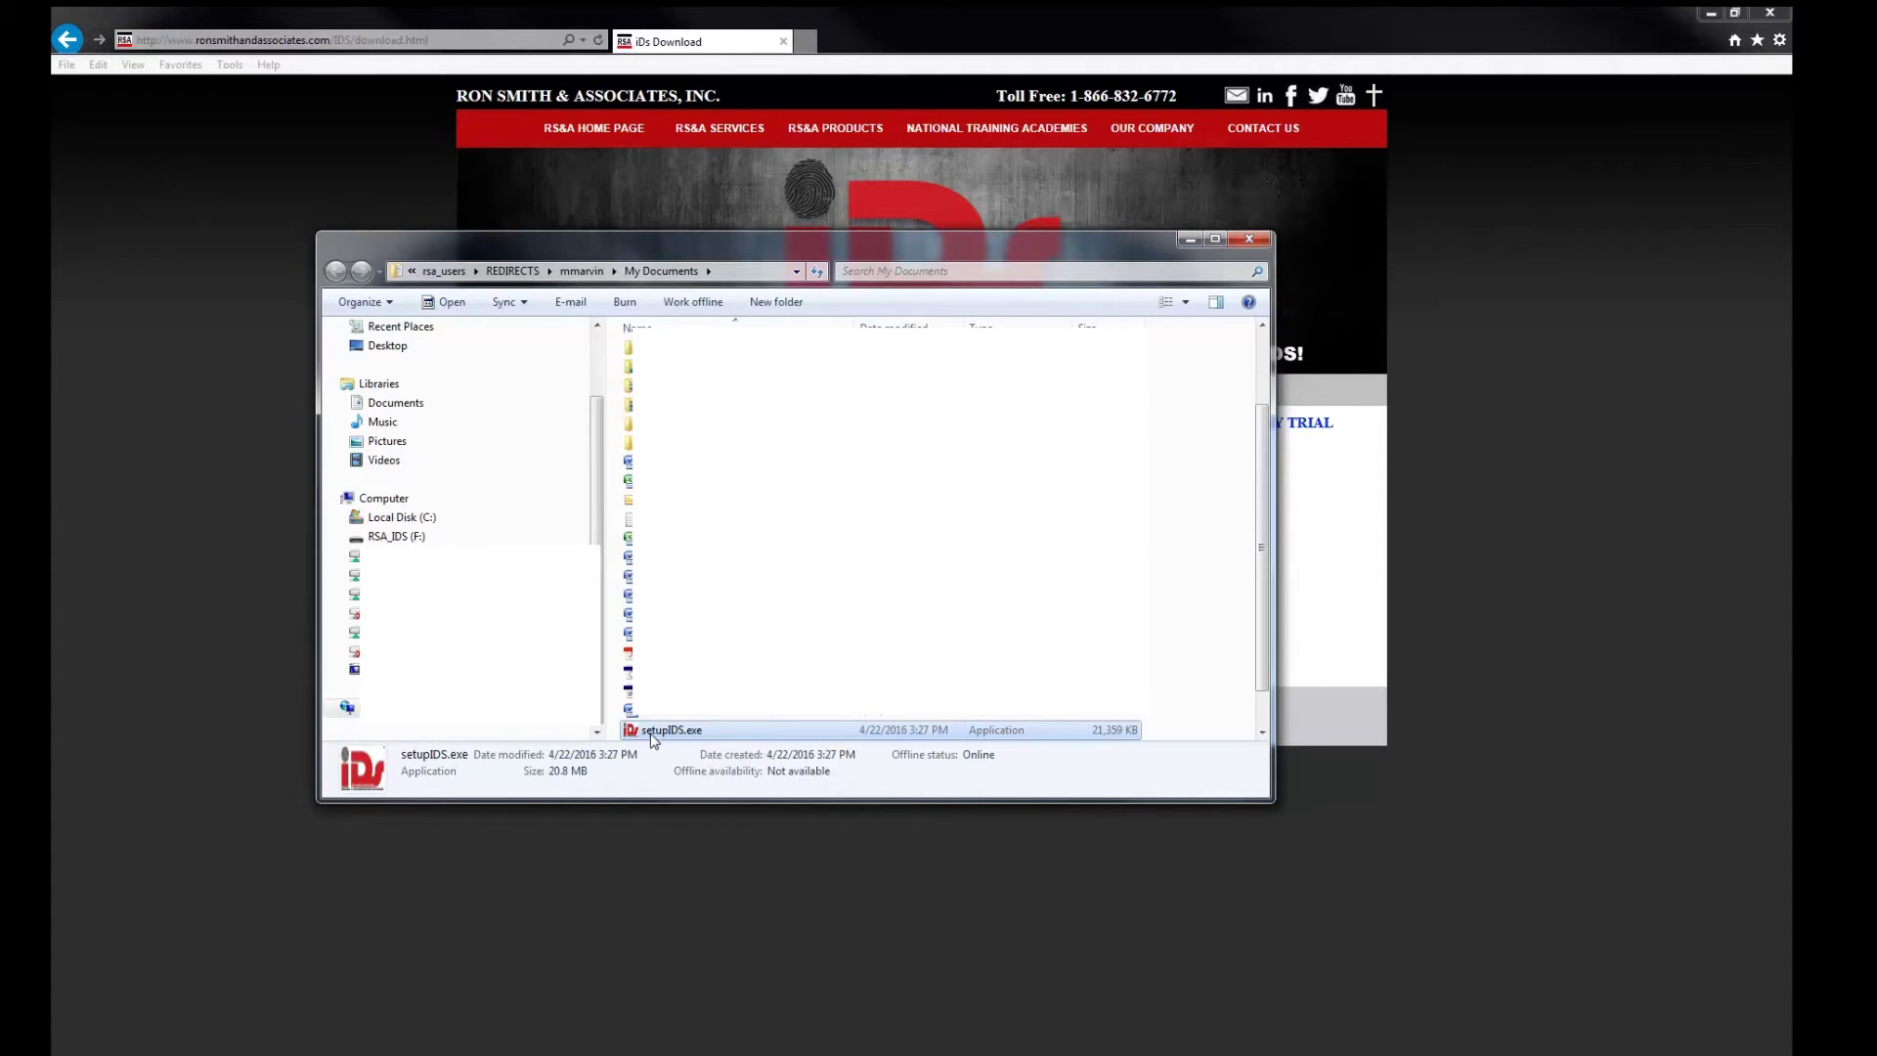
pyautogui.click(1252, 243)
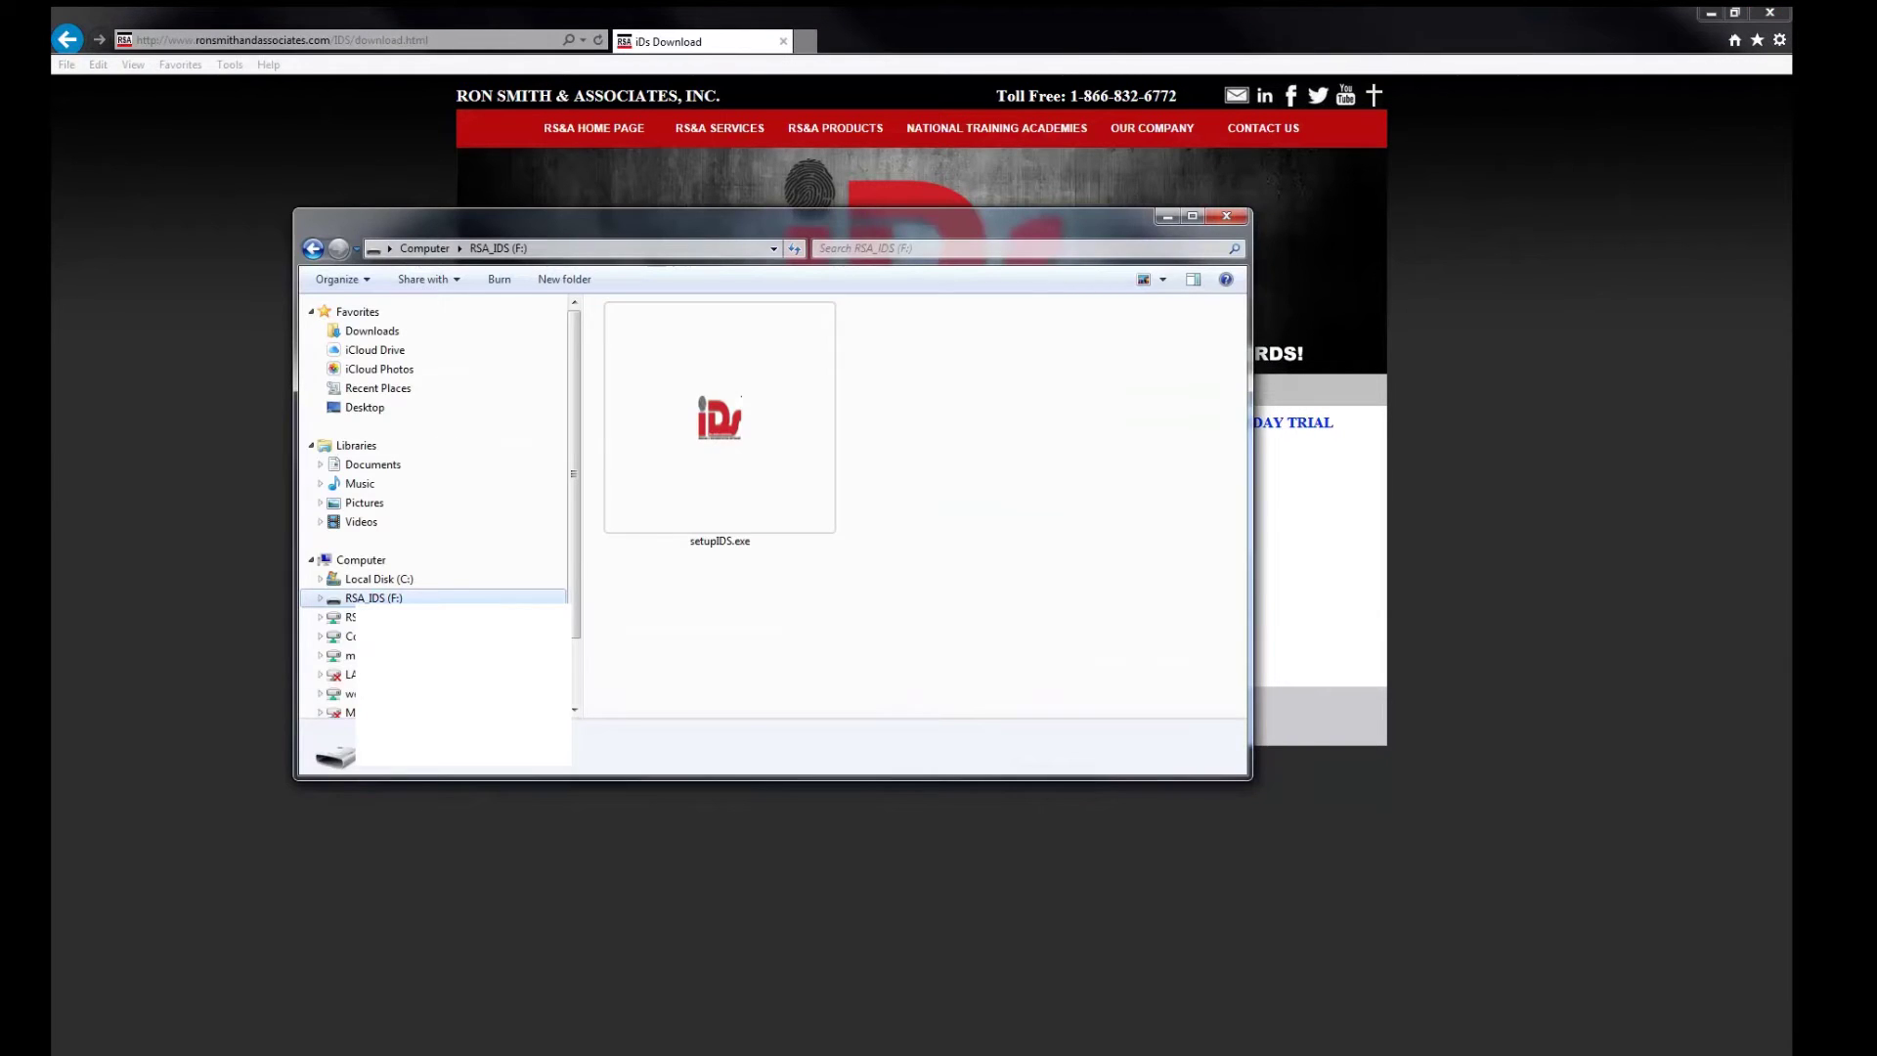
# Run setupIDS.exe from the RSA_IDS (F:) drive and accept the license agreement in the setup wizard.
pyautogui.doubleClick(749, 416)
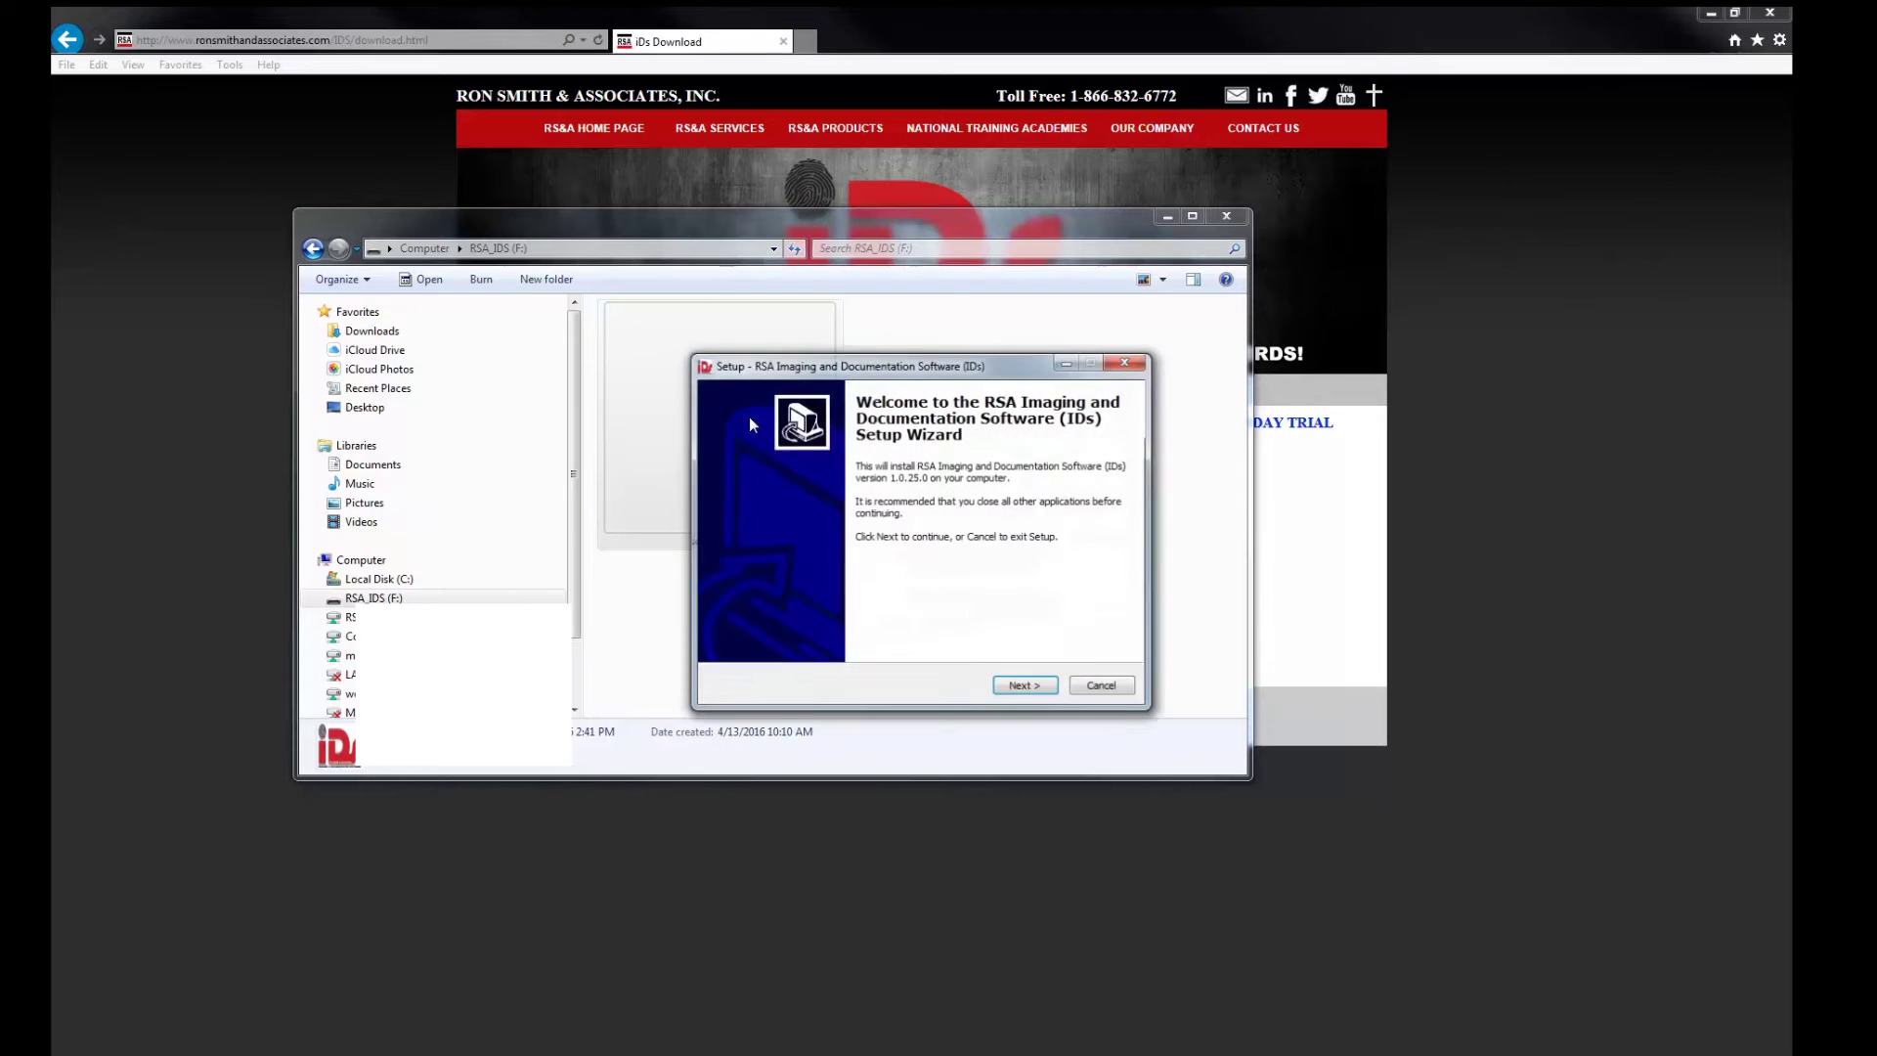
pyautogui.click(1027, 688)
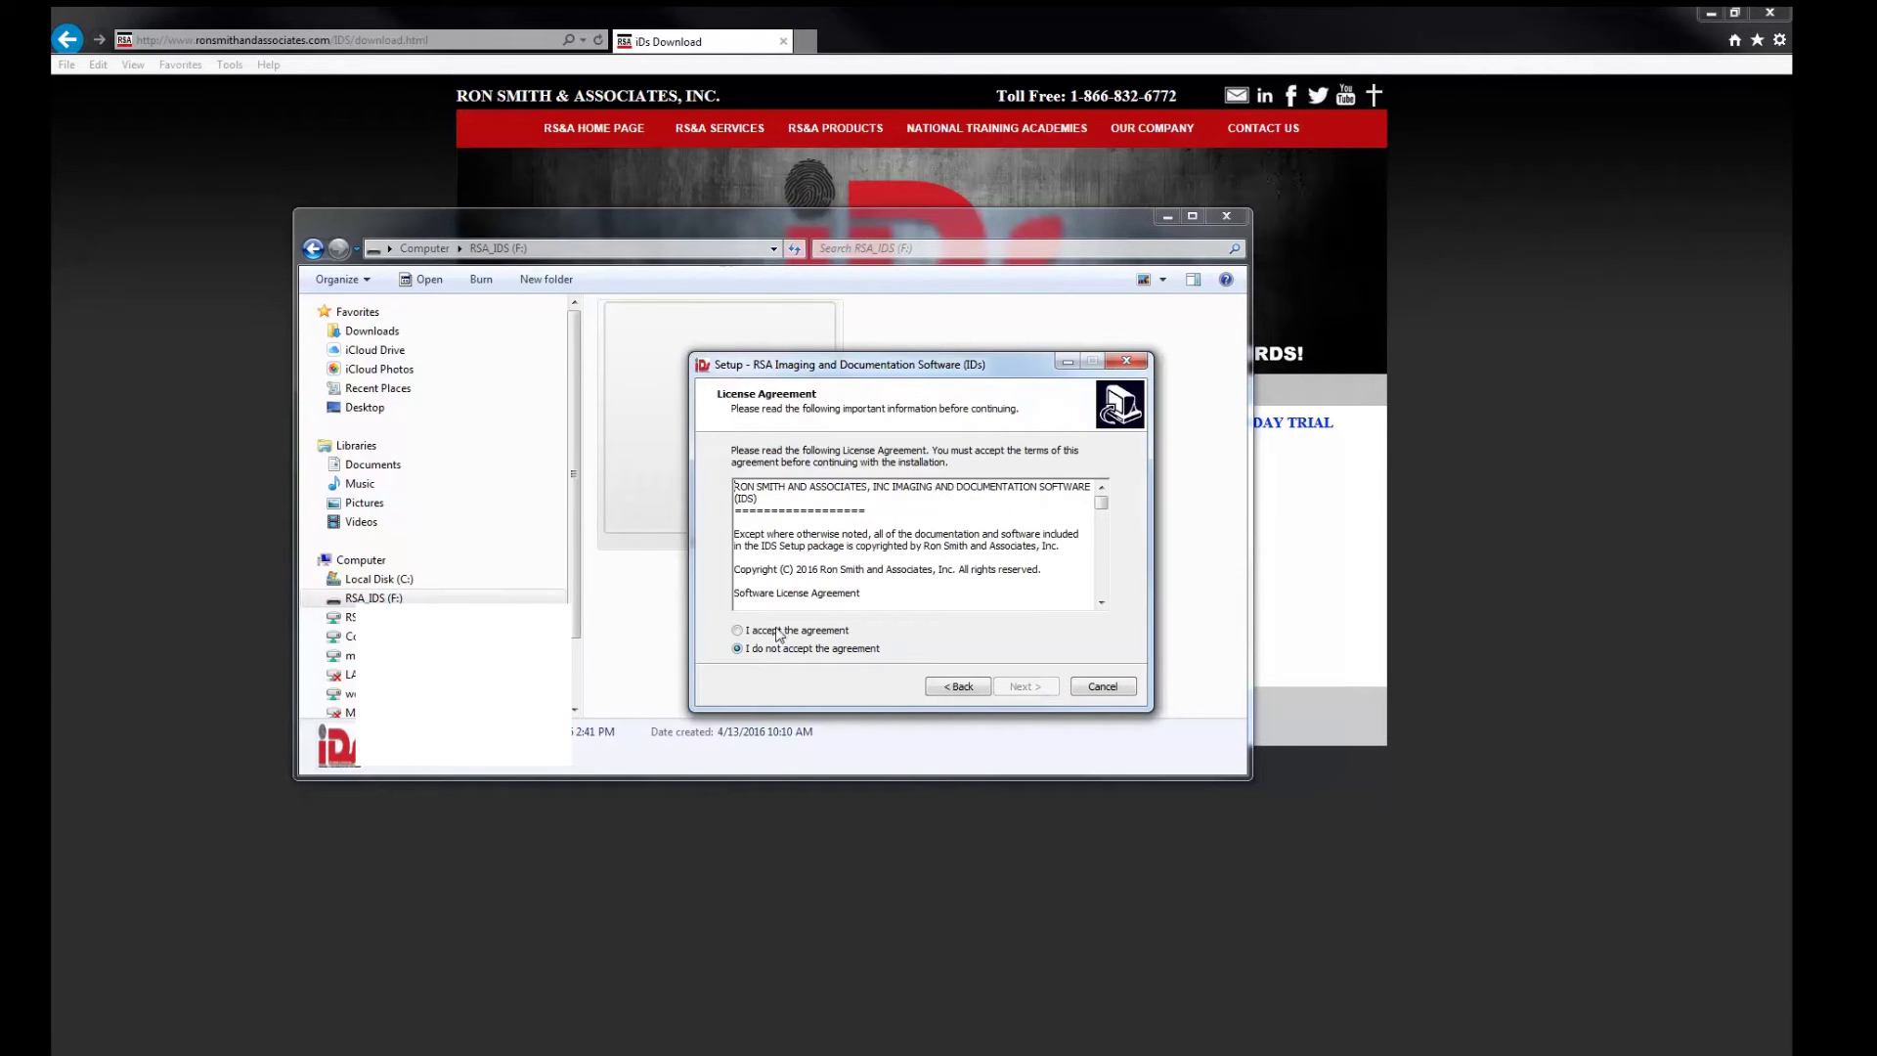
pyautogui.click(738, 630)
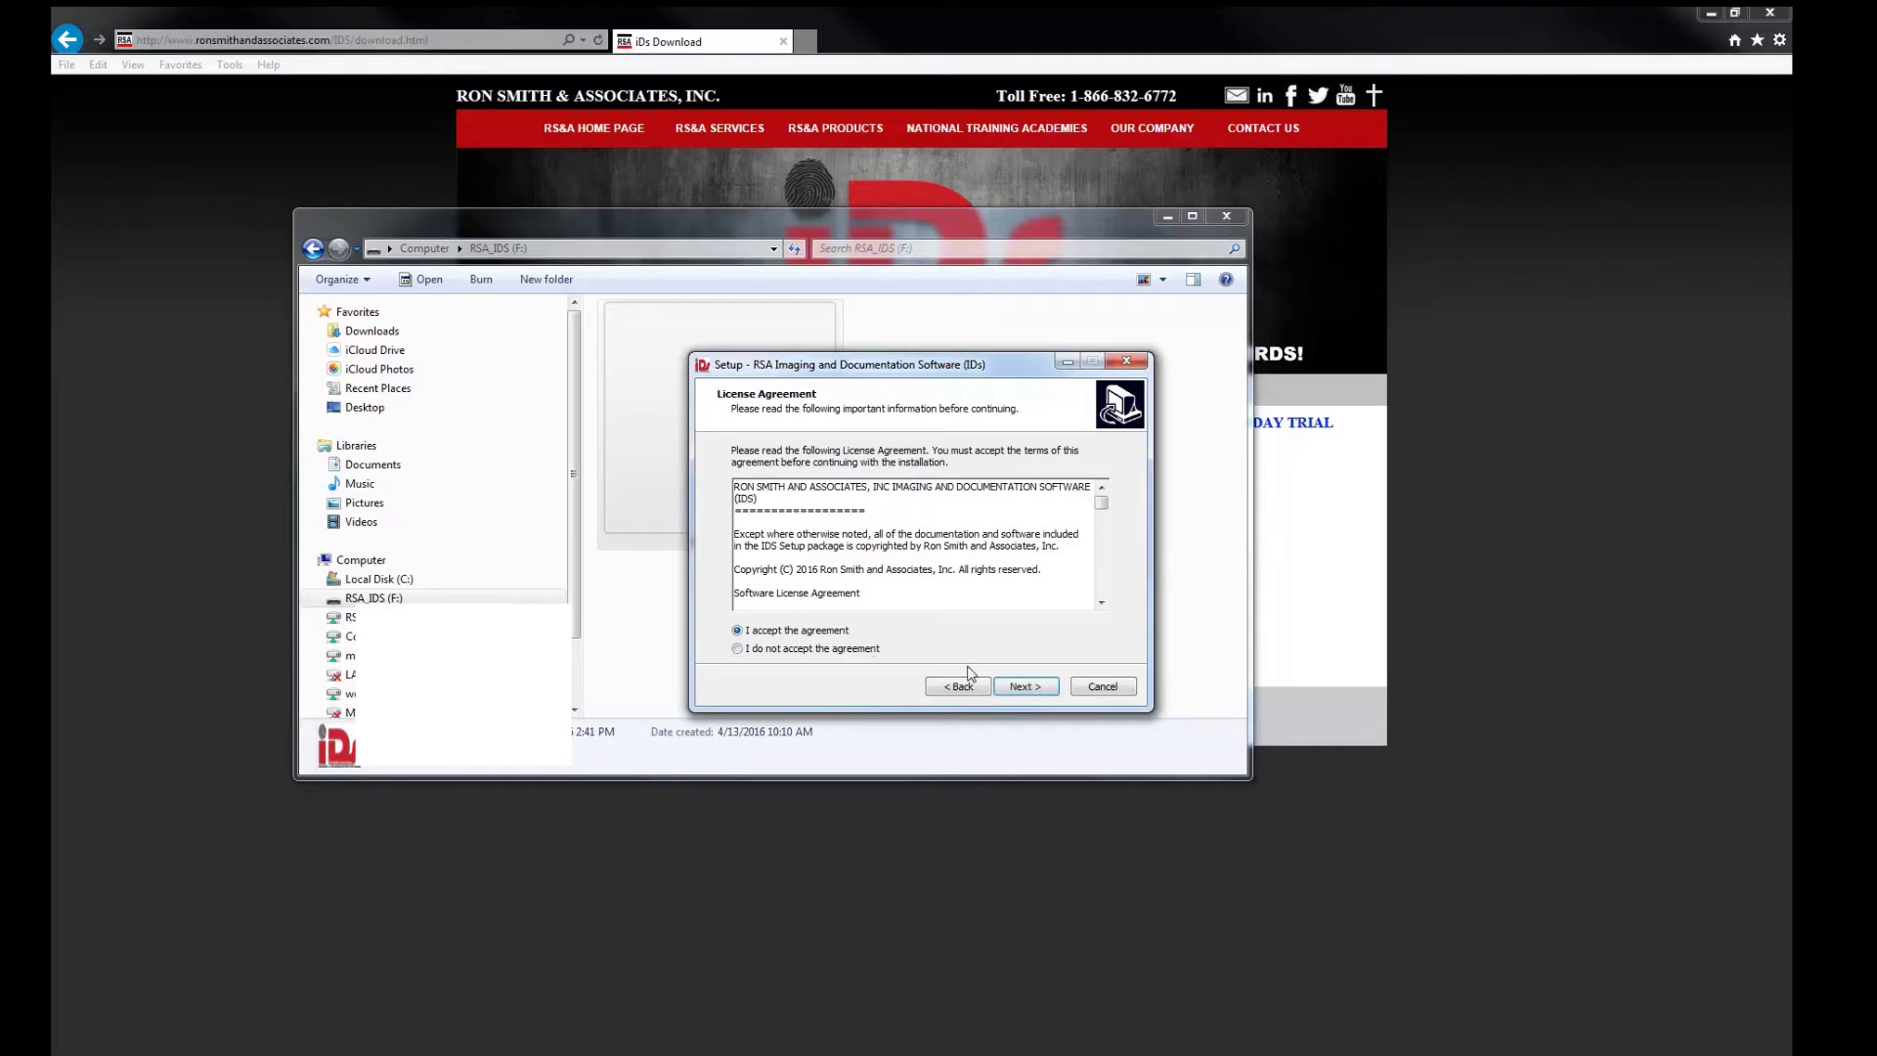
pyautogui.click(1044, 694)
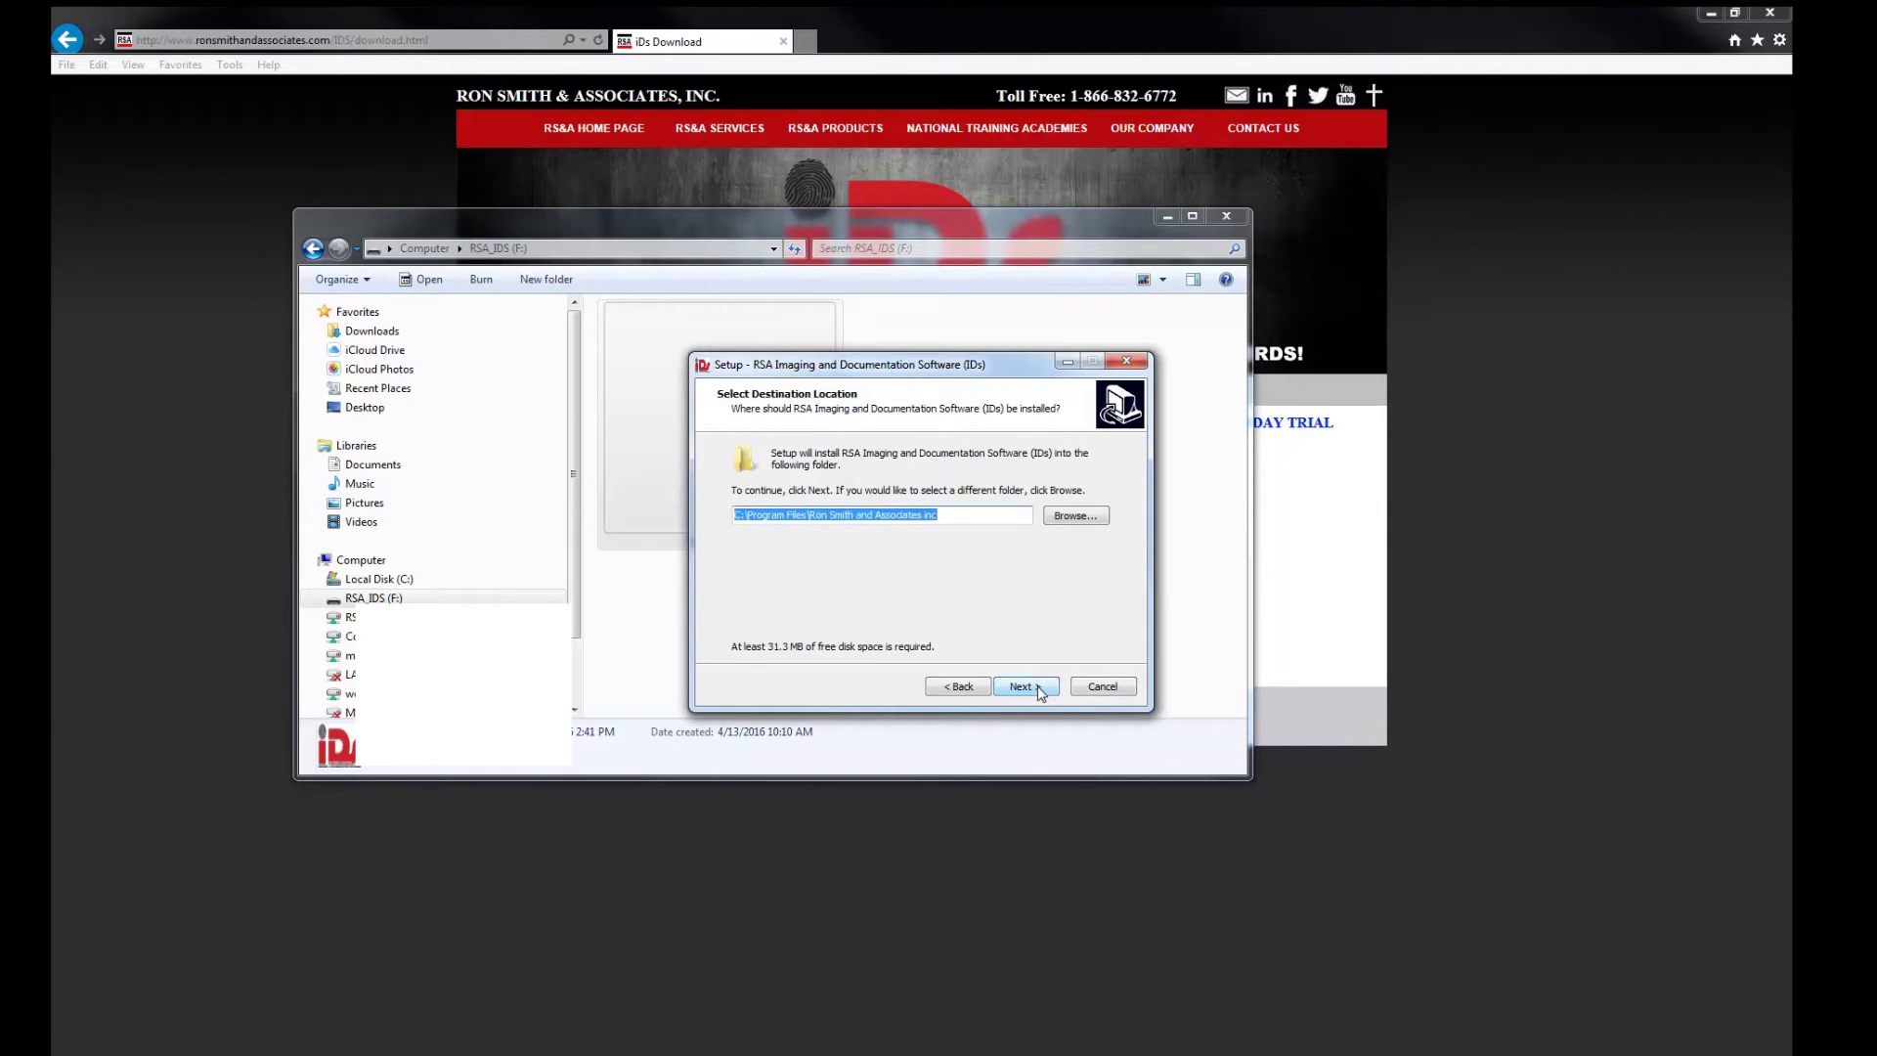
# Install the software with the default destination, the default Start Menu folder and a desktop icon, and finish the setup wizard.
pyautogui.click(1035, 690)
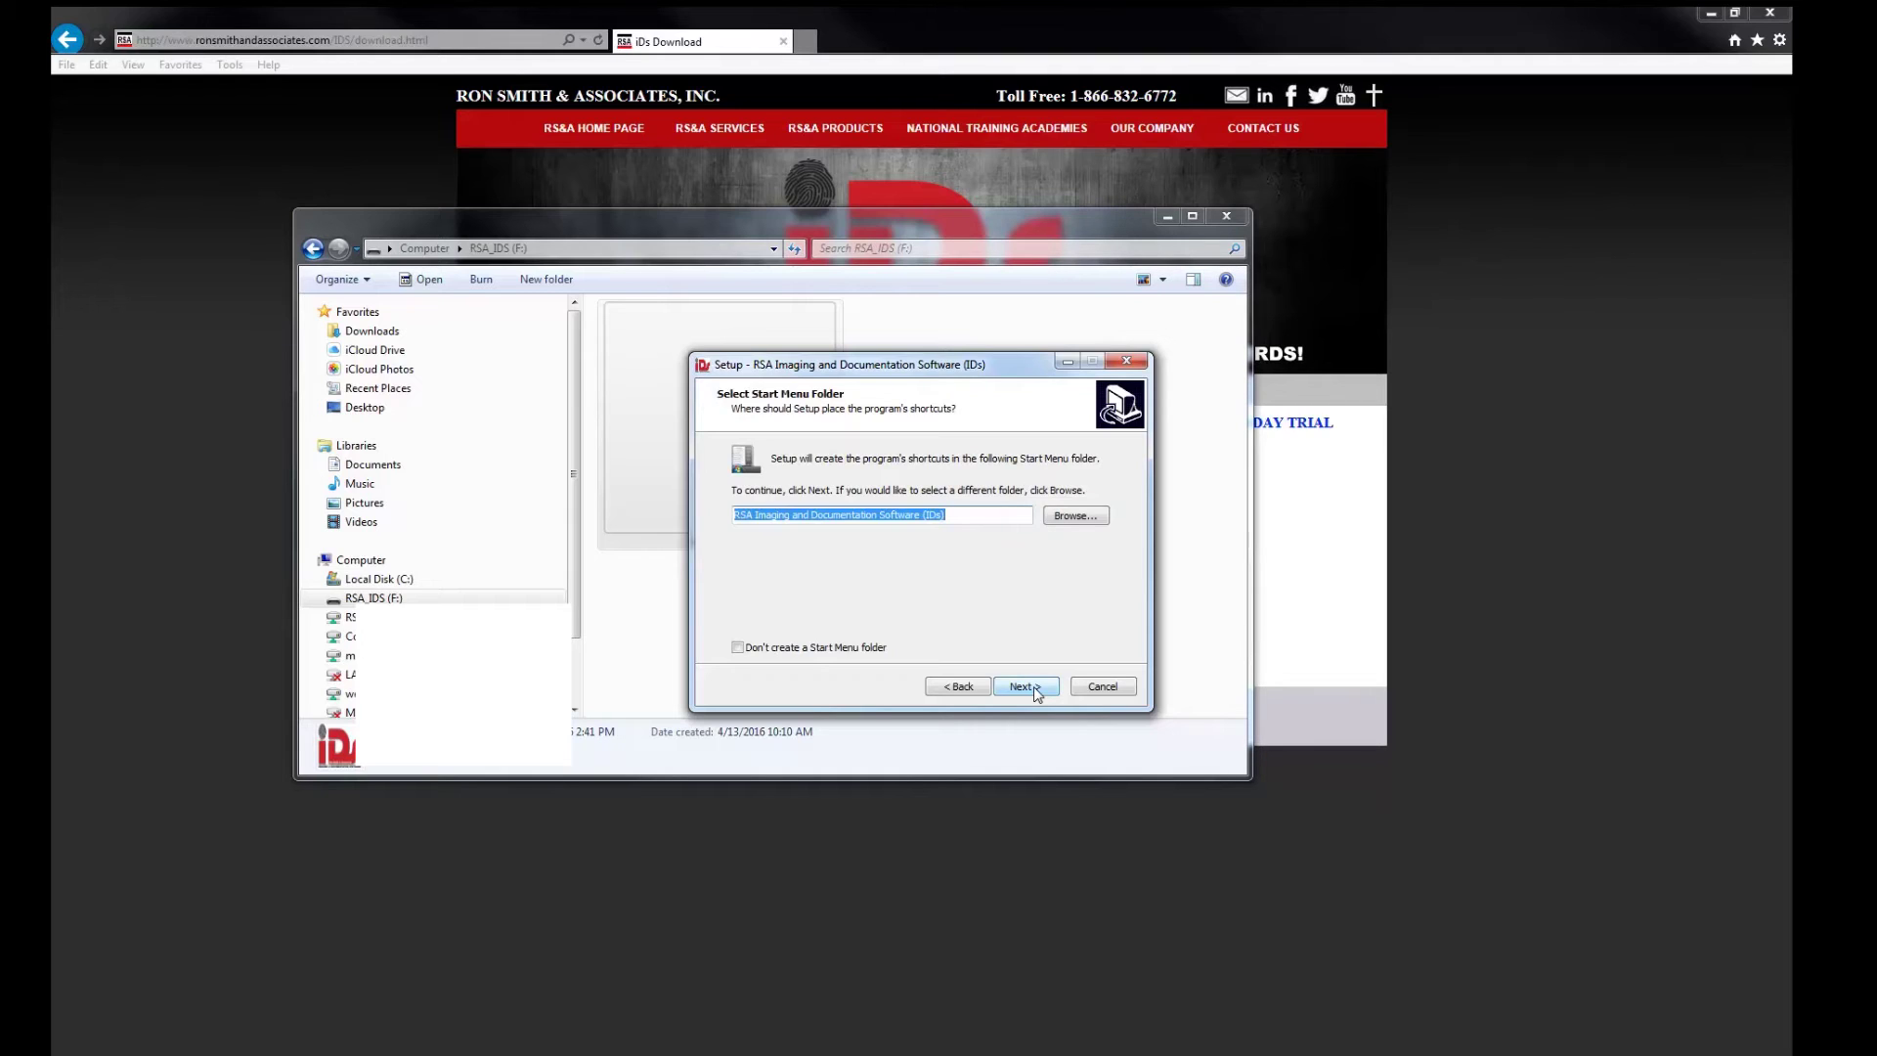
pyautogui.click(1034, 688)
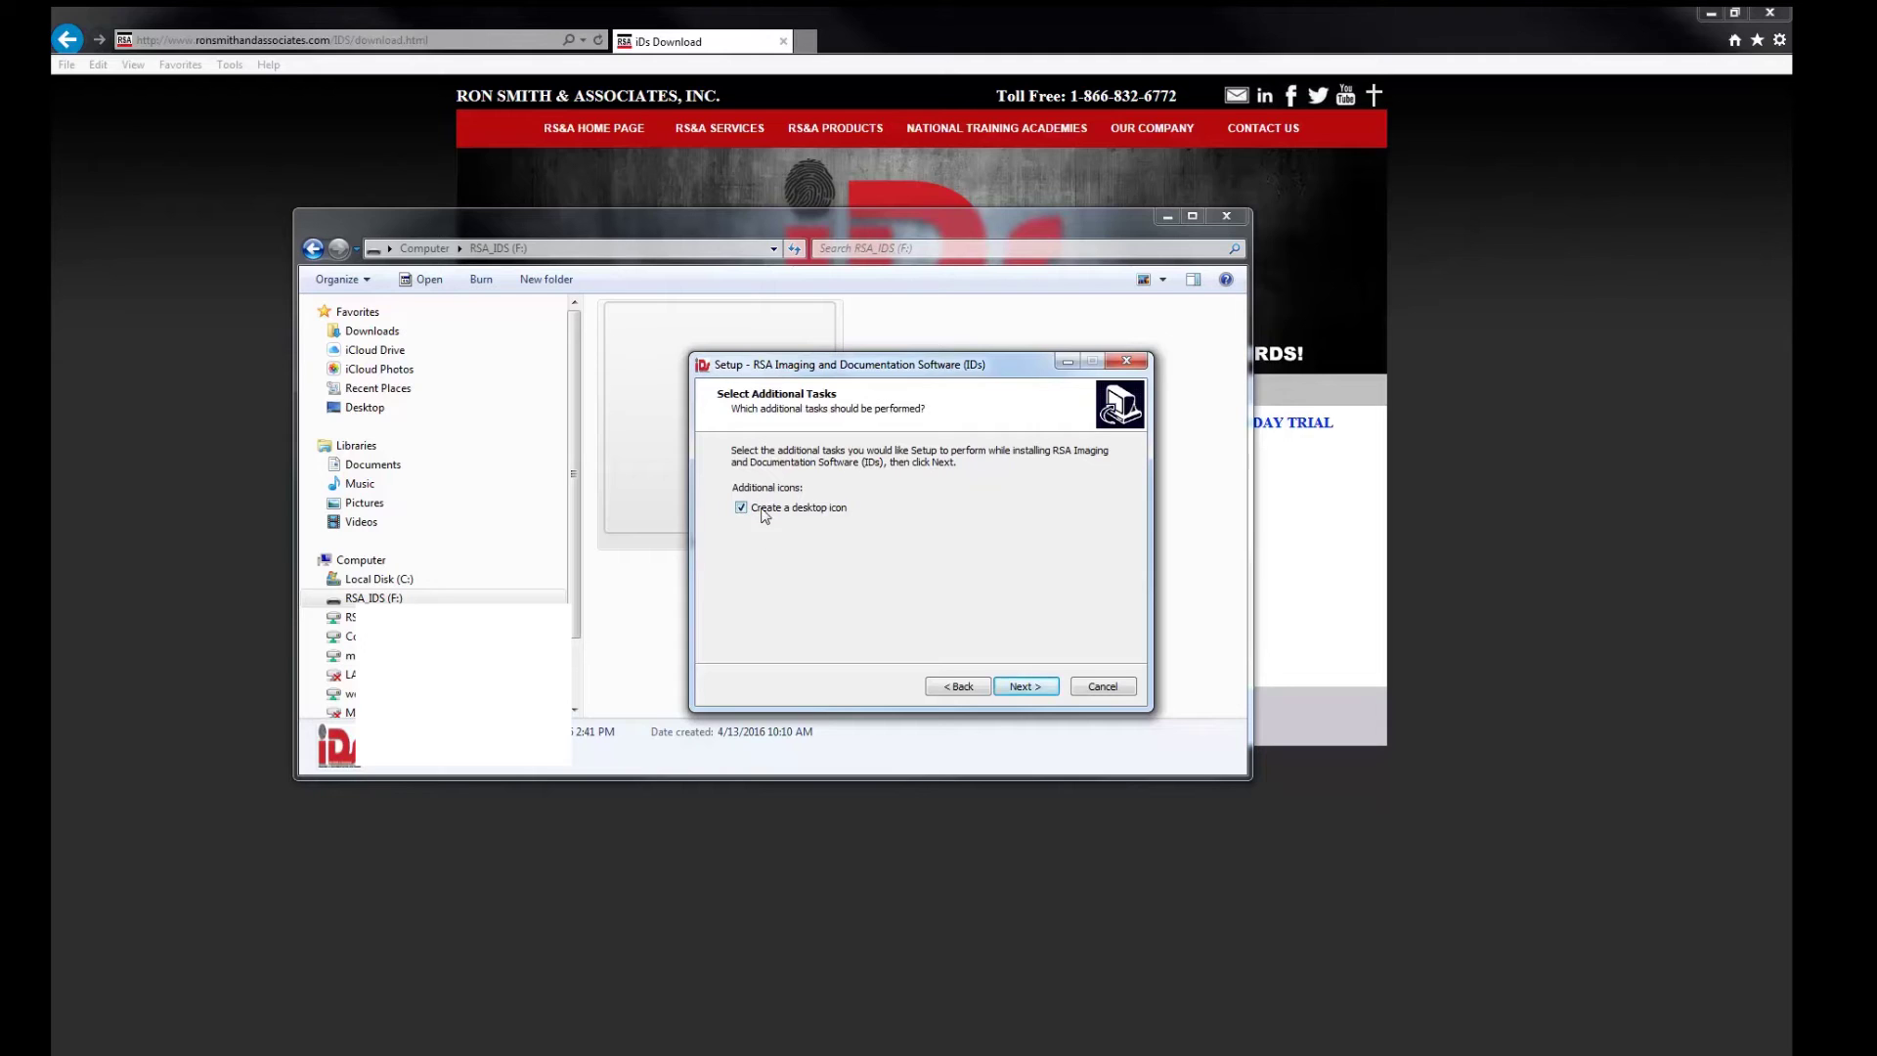
pyautogui.click(1042, 689)
pyautogui.click(1042, 689)
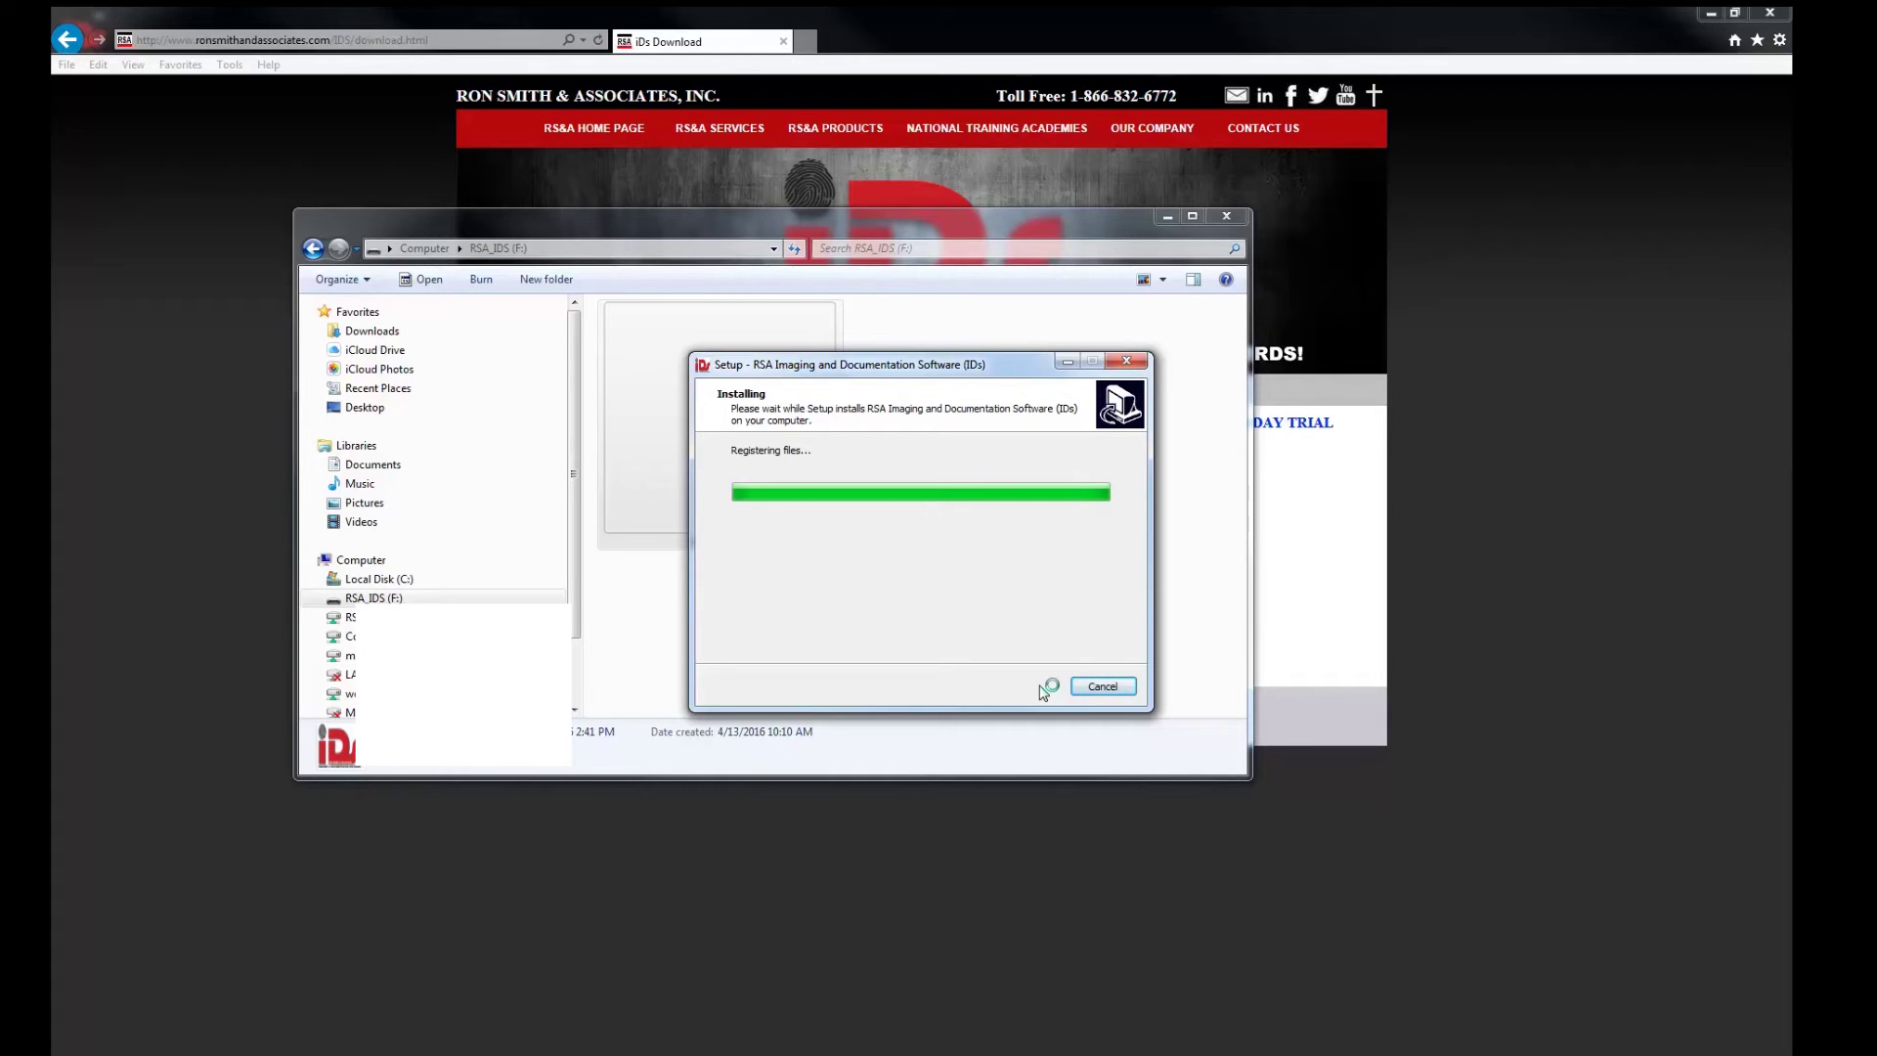
pyautogui.click(1047, 683)
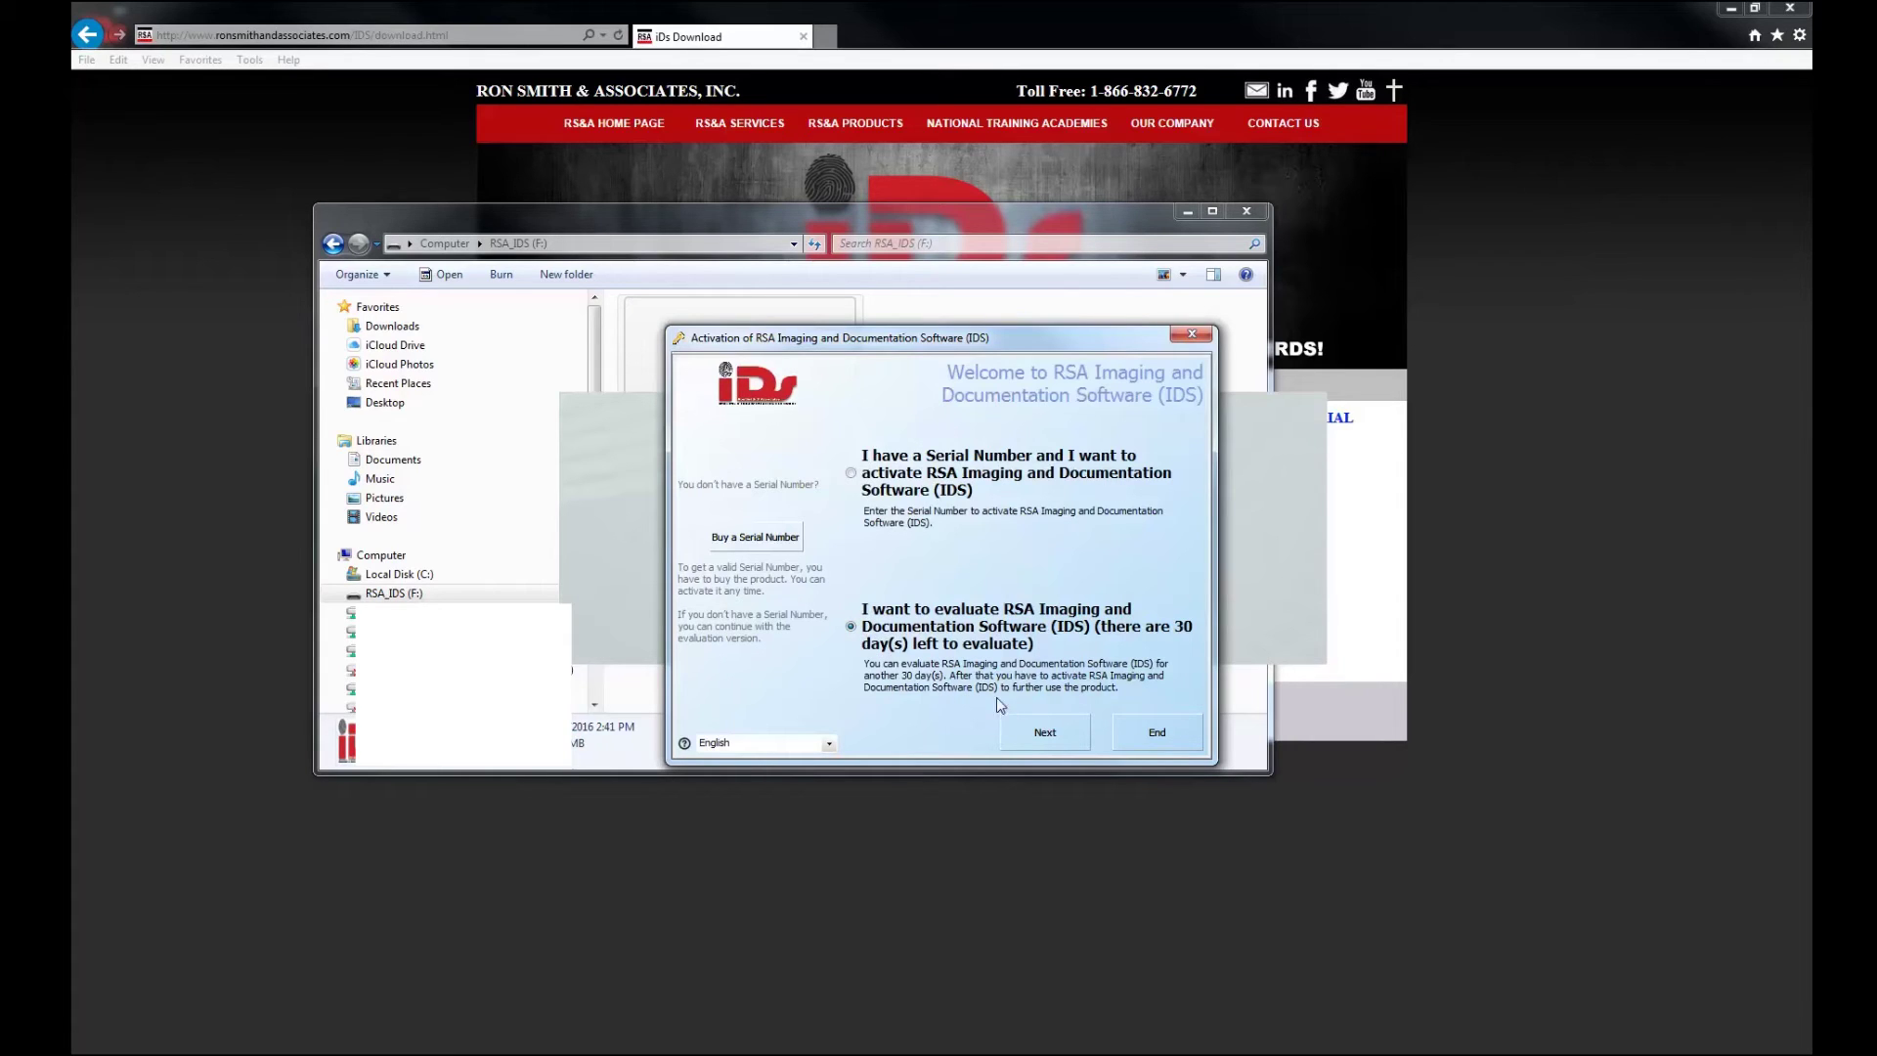
# Choose to activate the software with a serial number, using Online Activation as the method.
pyautogui.click(851, 474)
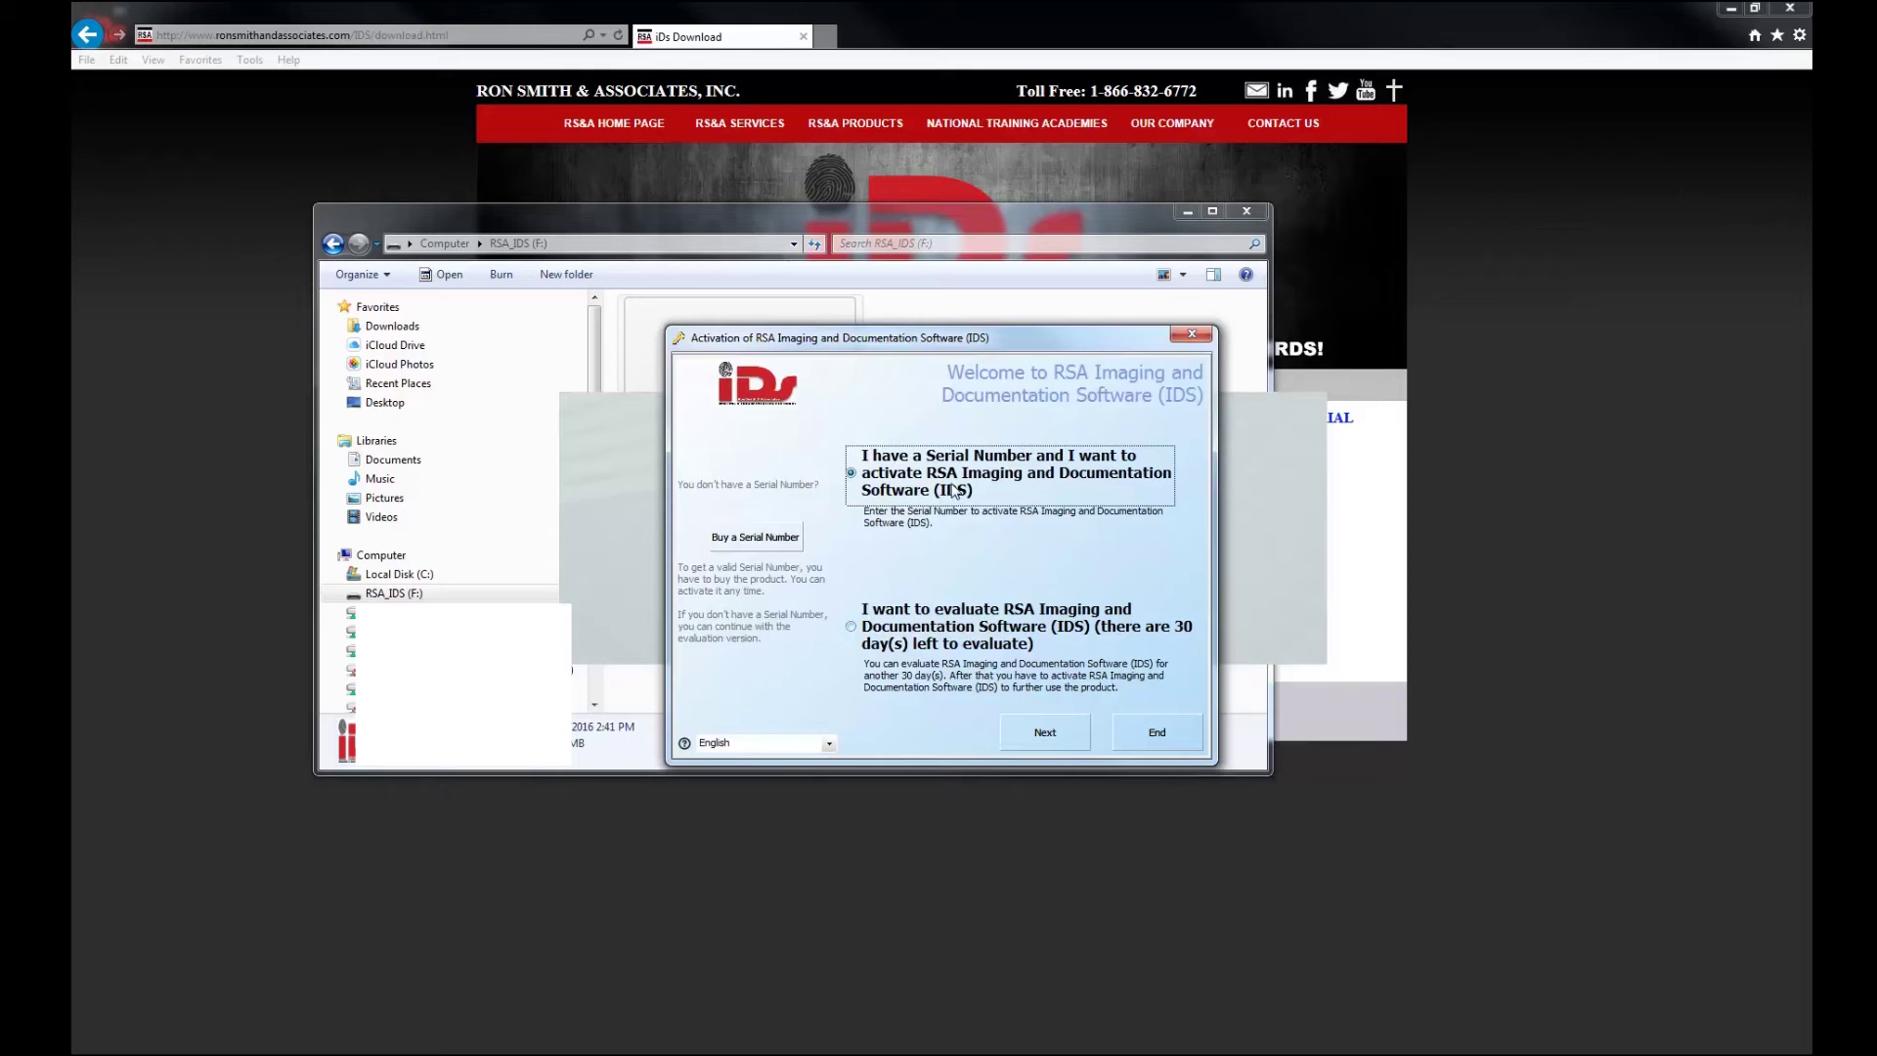
pyautogui.click(1060, 743)
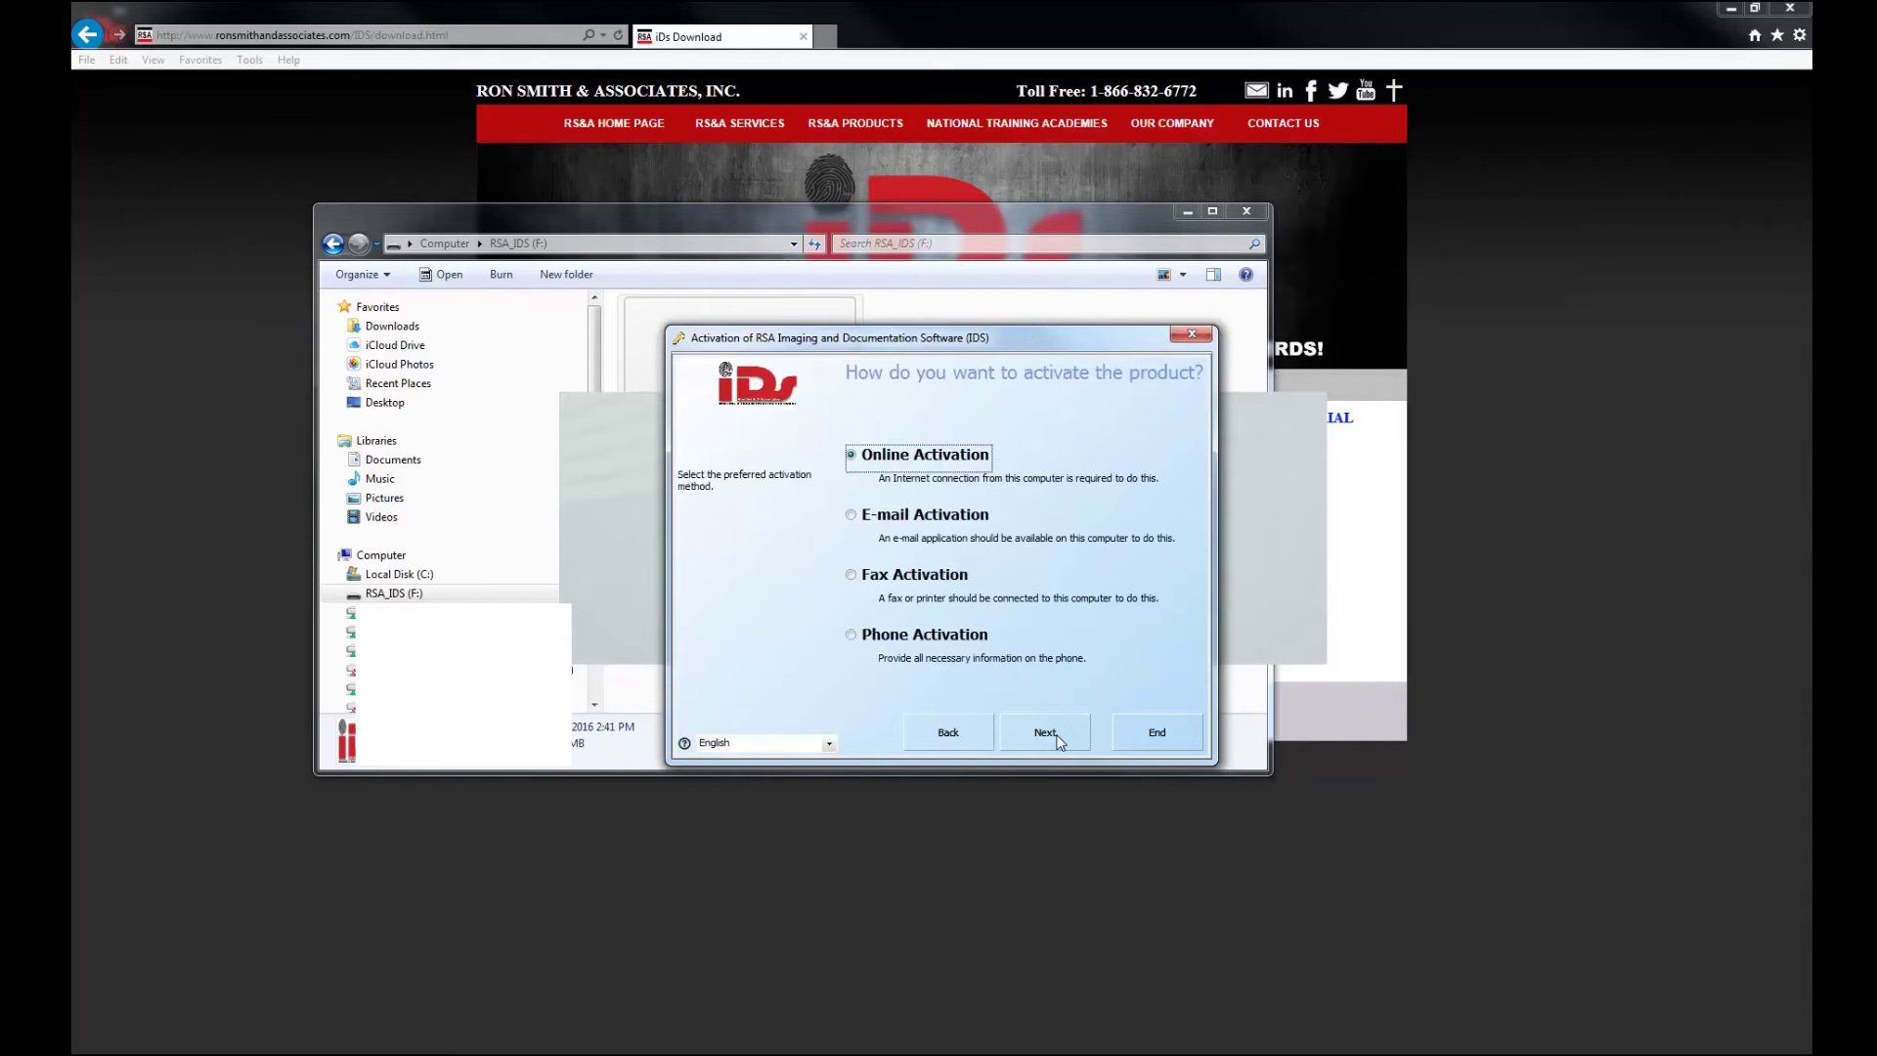
pyautogui.click(1060, 743)
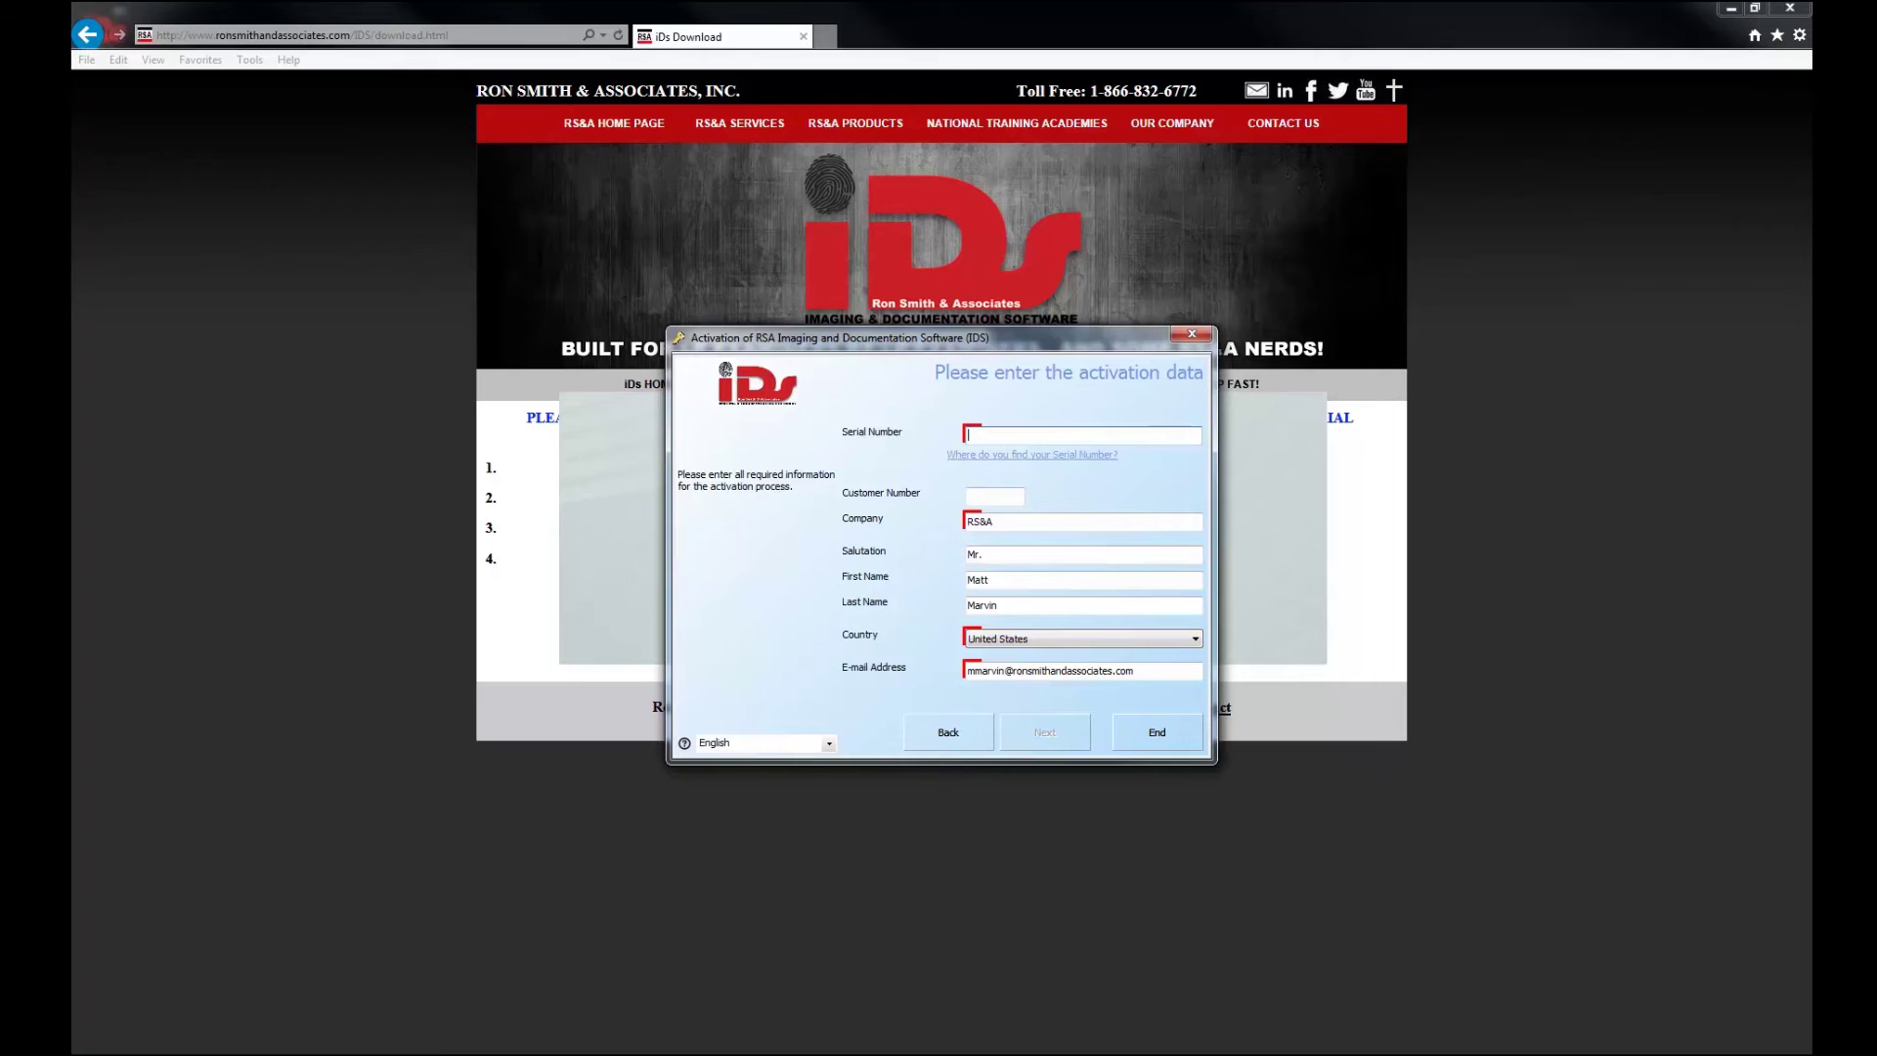
# Copy the serial number from the Word document into the activation form's Serial Number field and submit the activation data.
pyautogui.click(402, 1024)
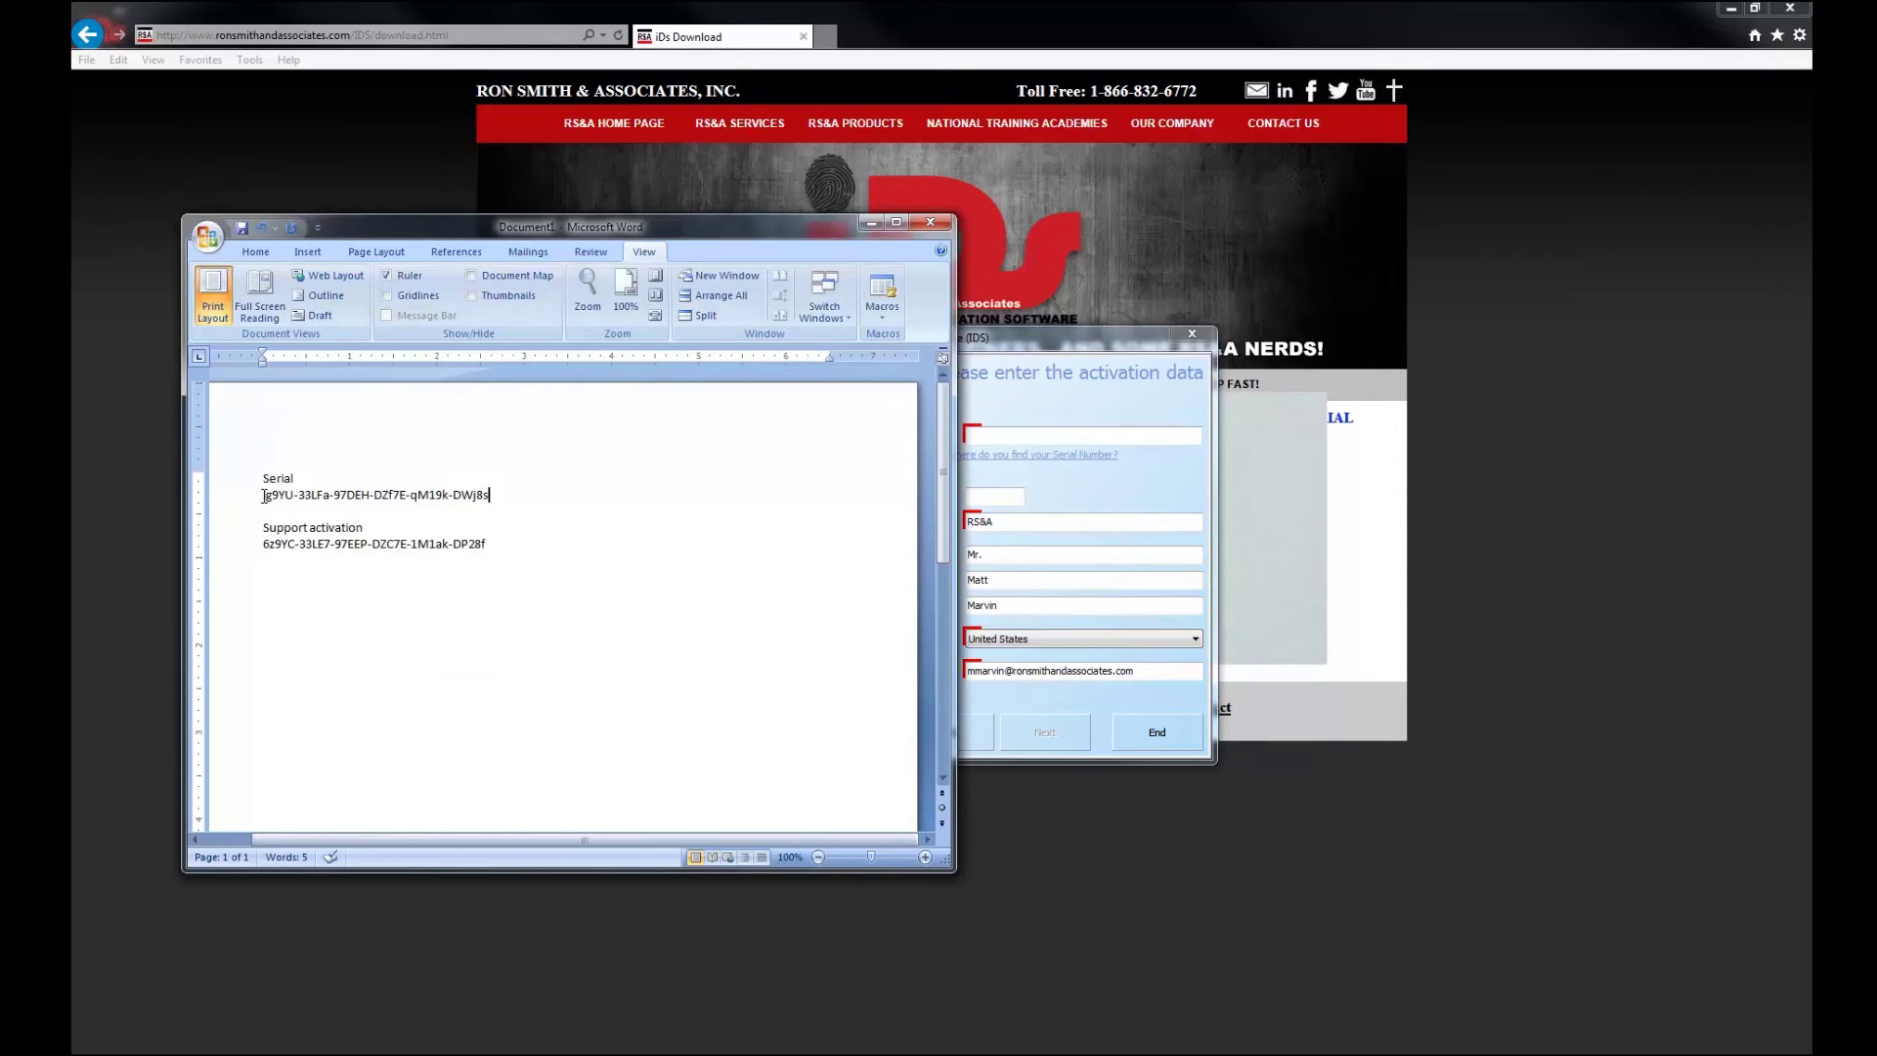
pyautogui.moveTo(265, 497); pyautogui.dragTo(510, 504)
pyautogui.hotkey('ctrl', 'c')
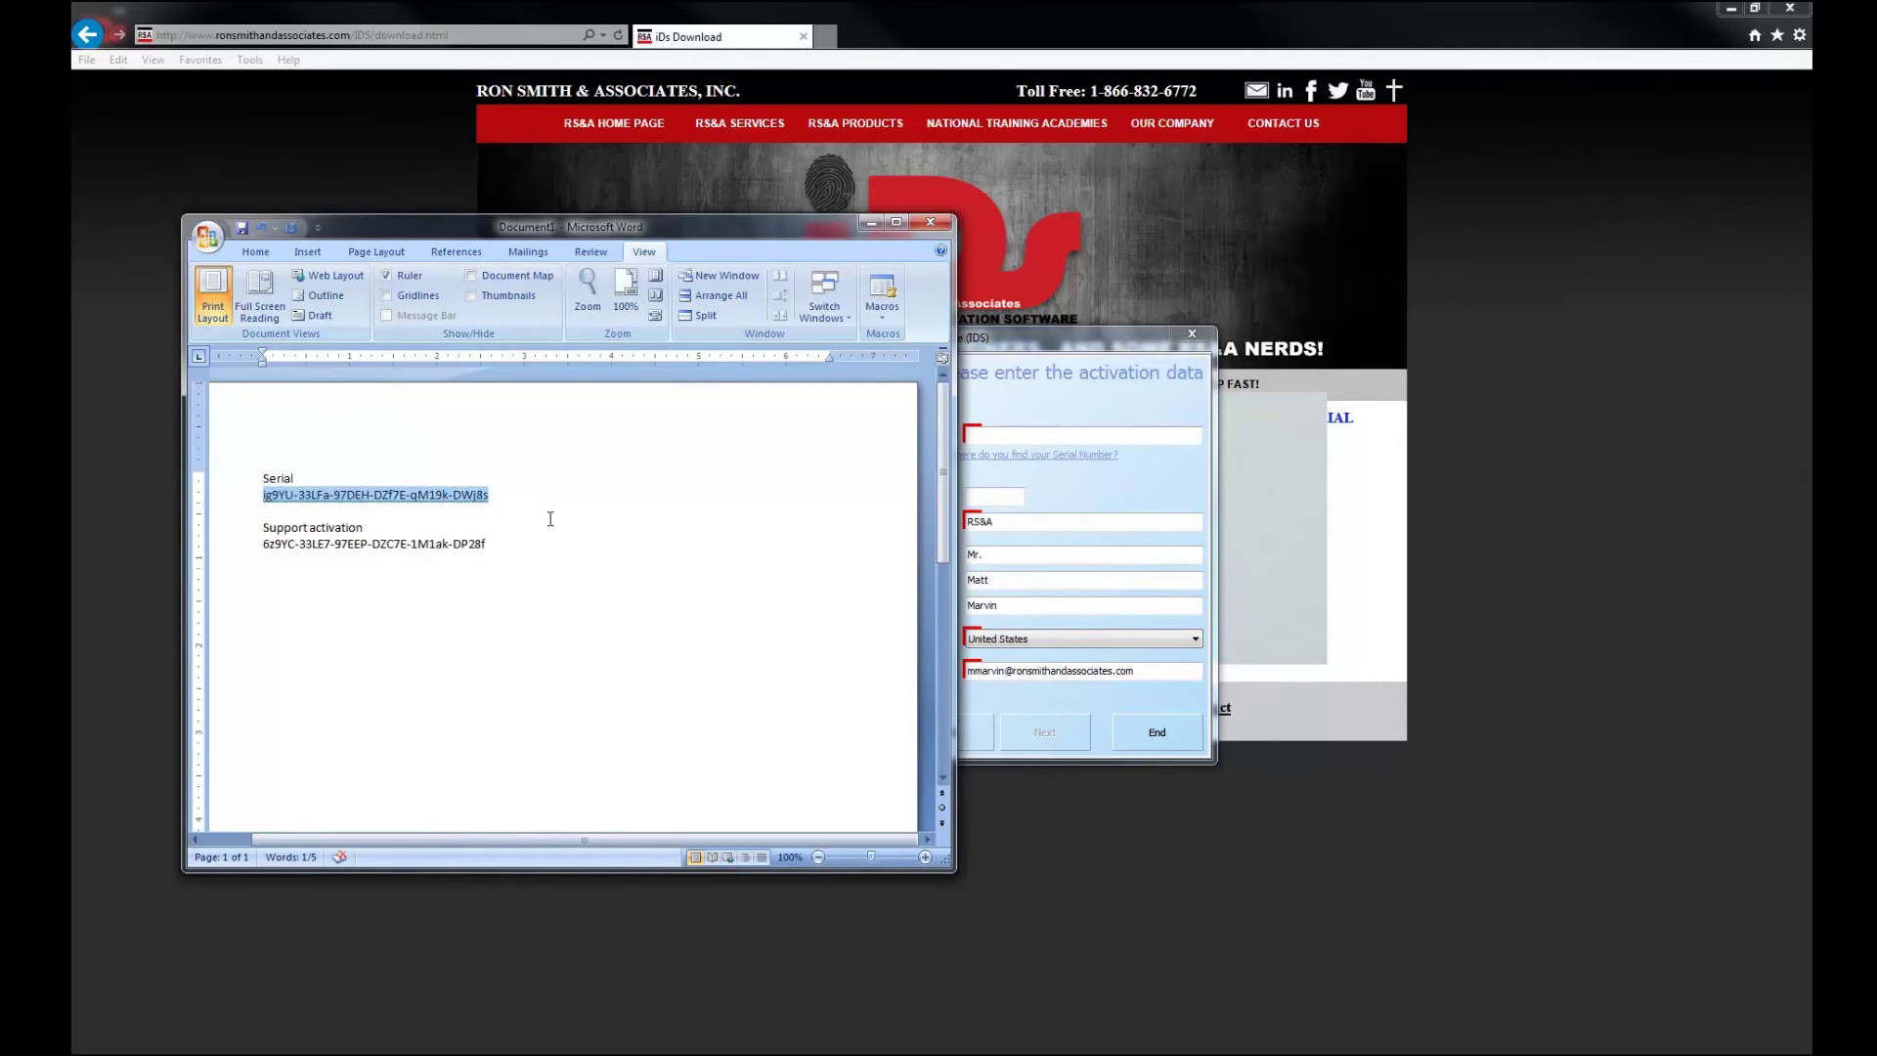
pyautogui.click(1083, 352)
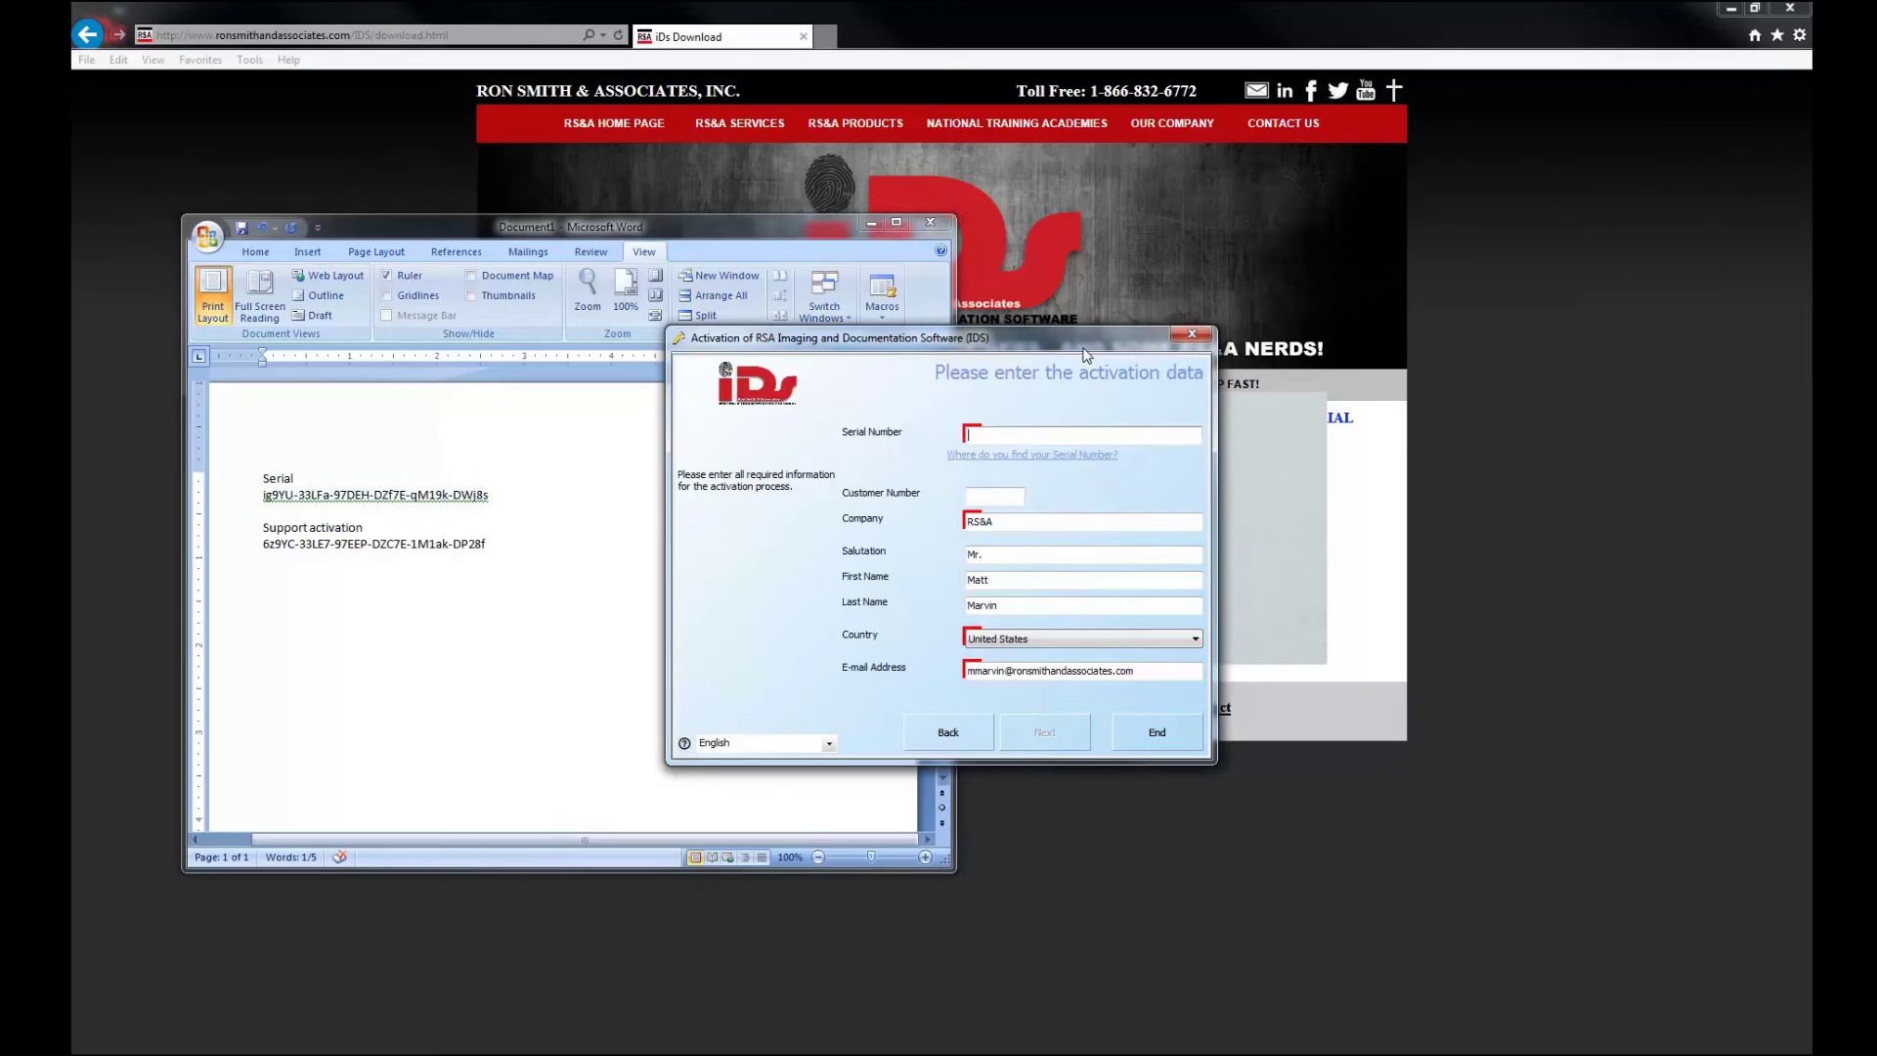
pyautogui.hotkey('ctrl', 'v')
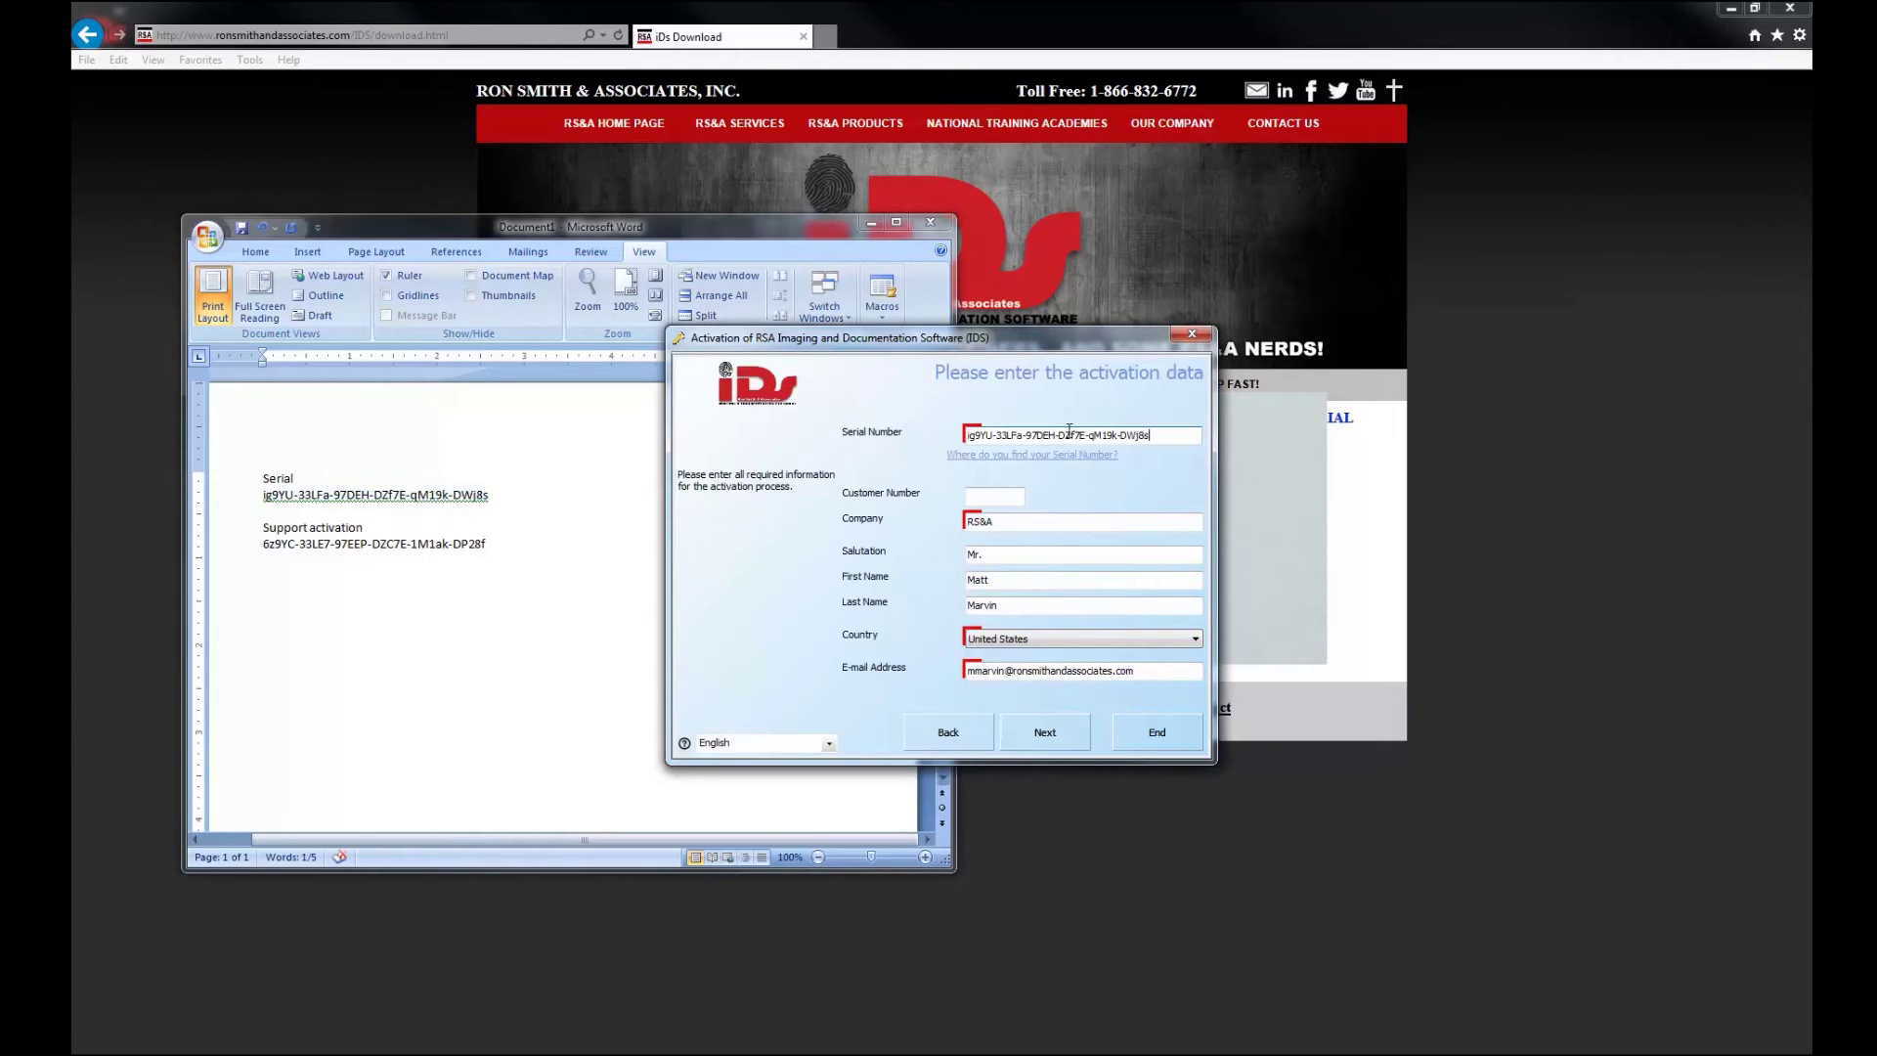
pyautogui.click(1045, 745)
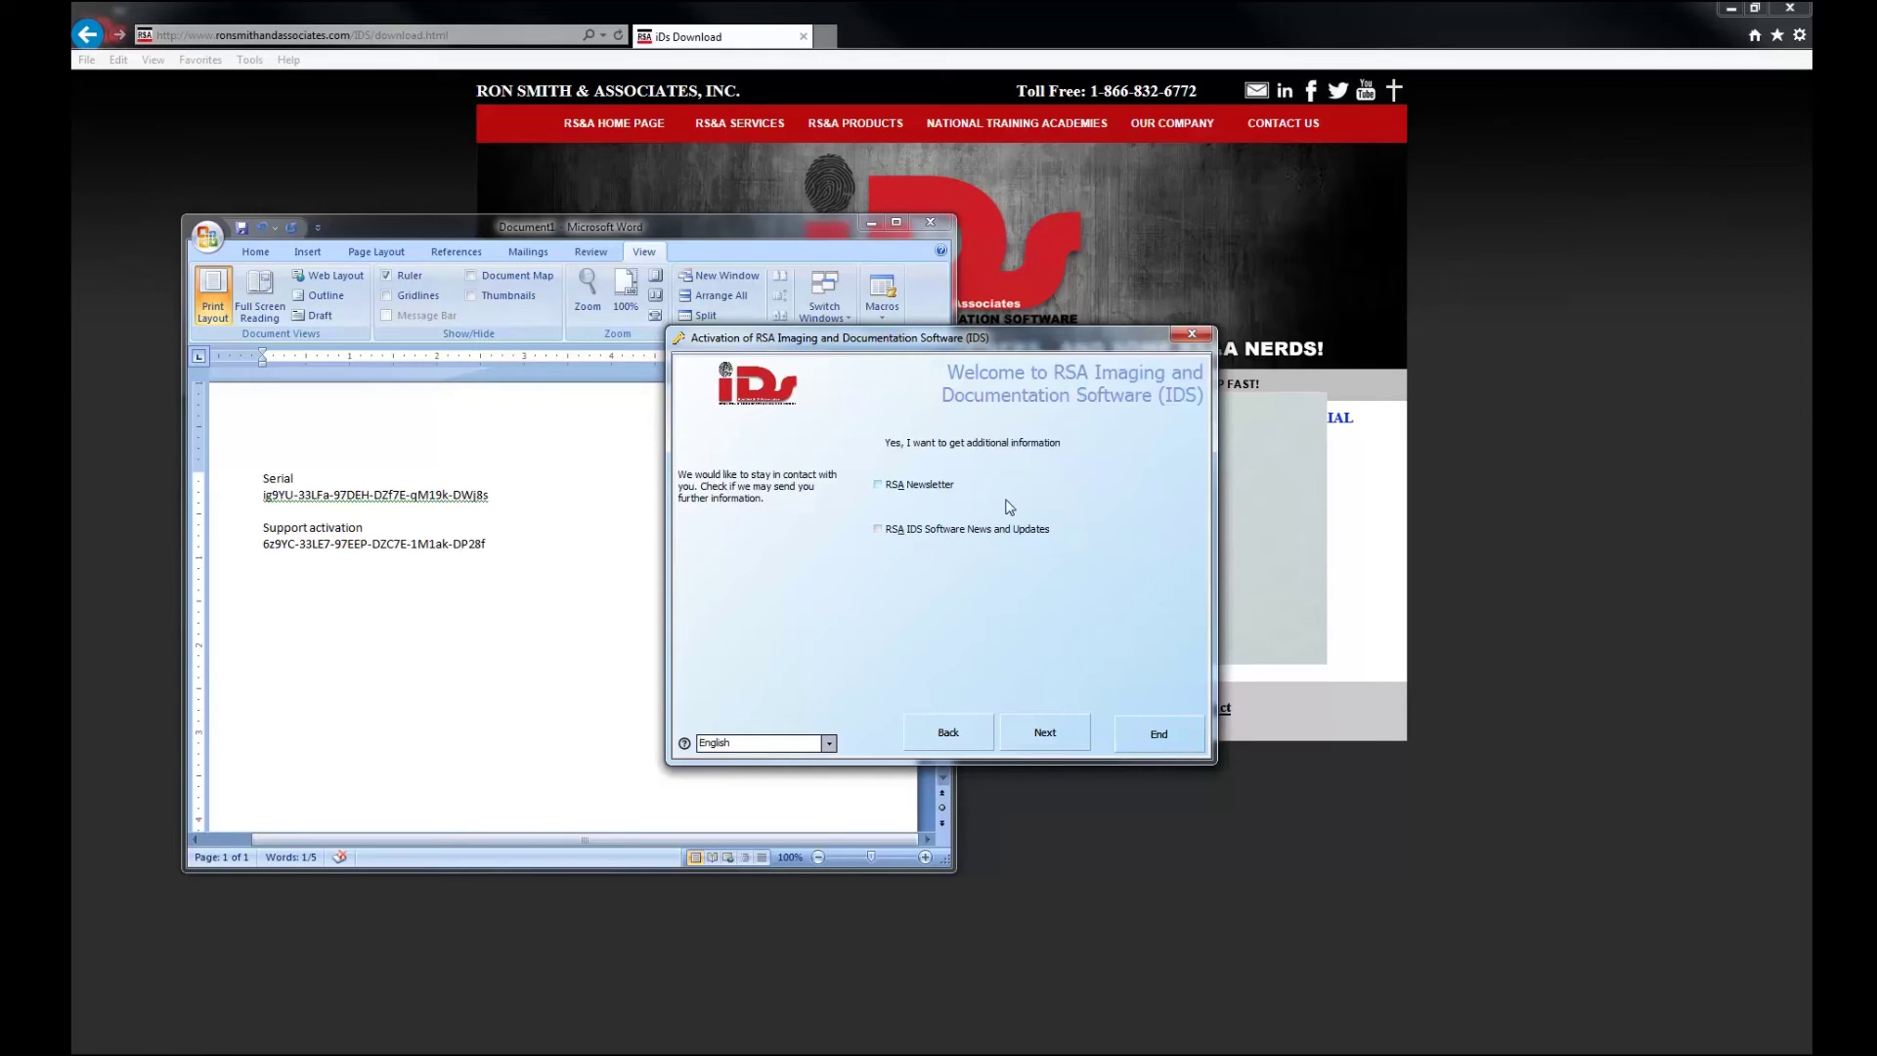
# Opt in to the RSA Newsletter and run the online activation.
pyautogui.click(880, 487)
pyautogui.click(1054, 735)
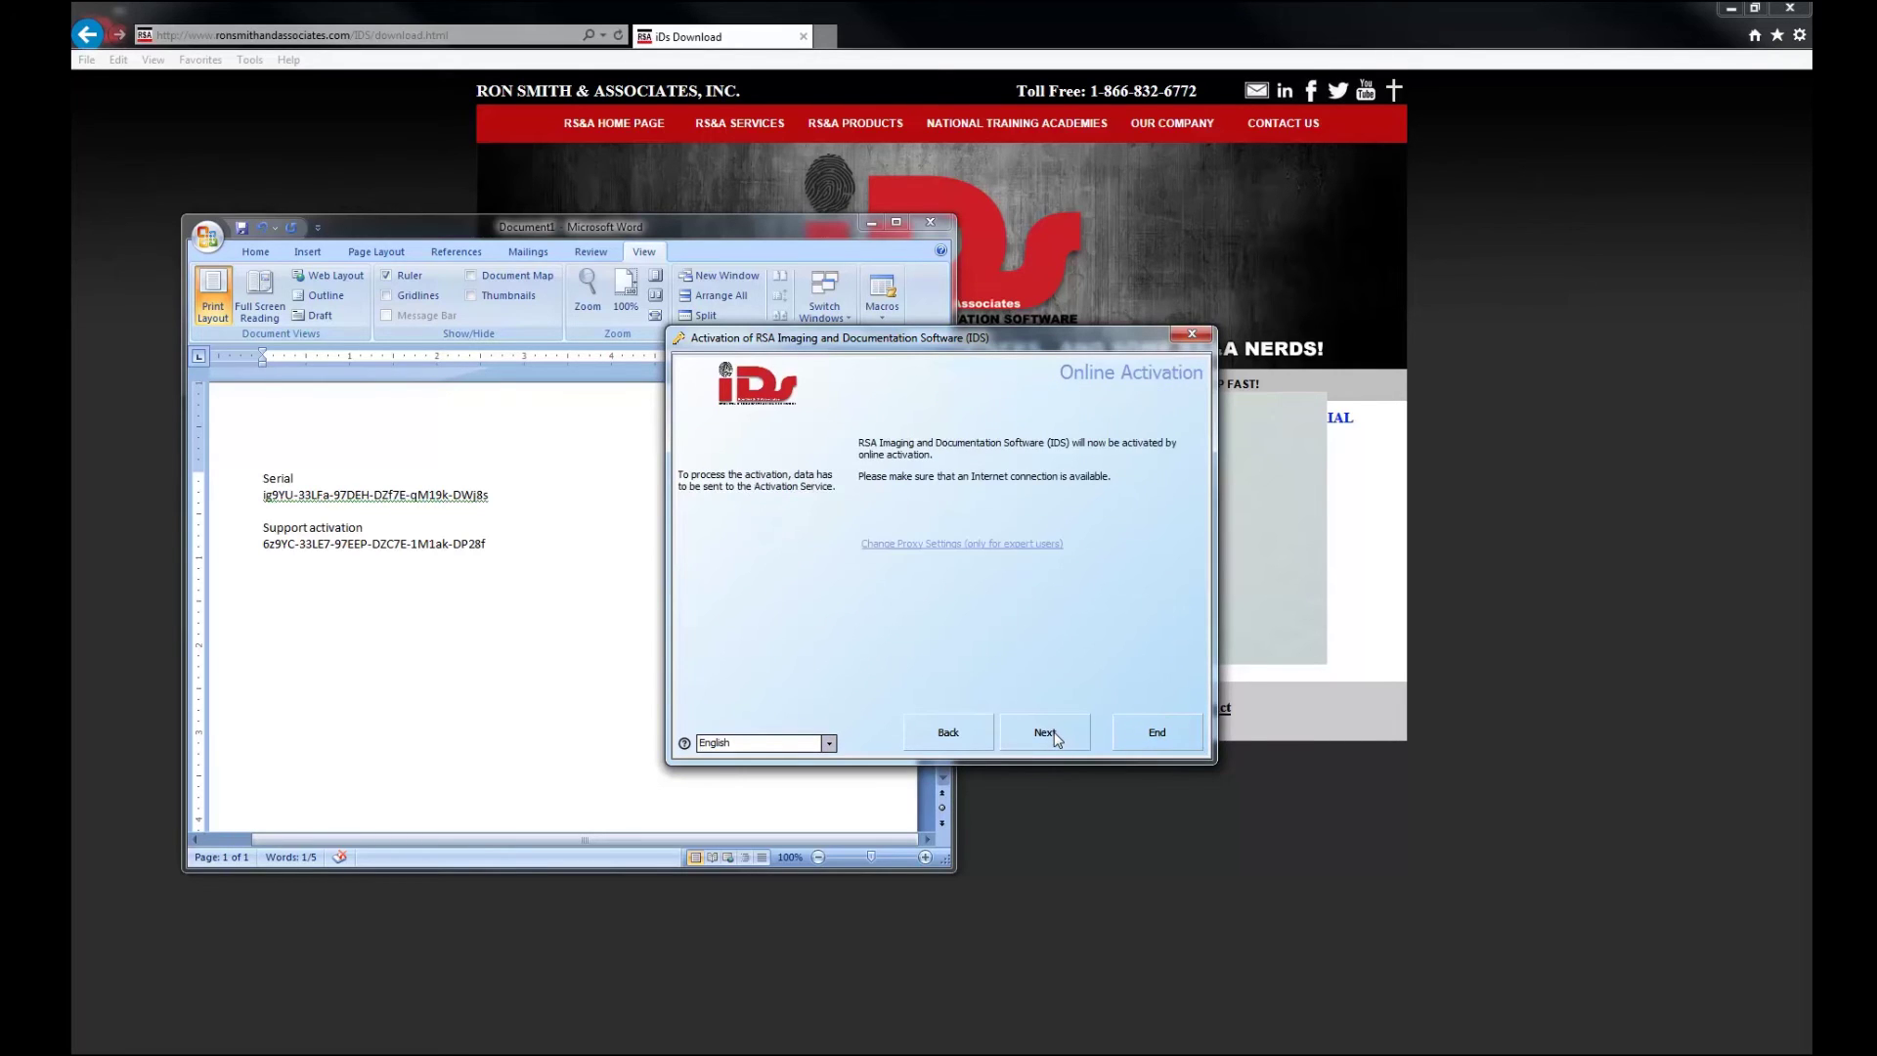
pyautogui.click(1054, 738)
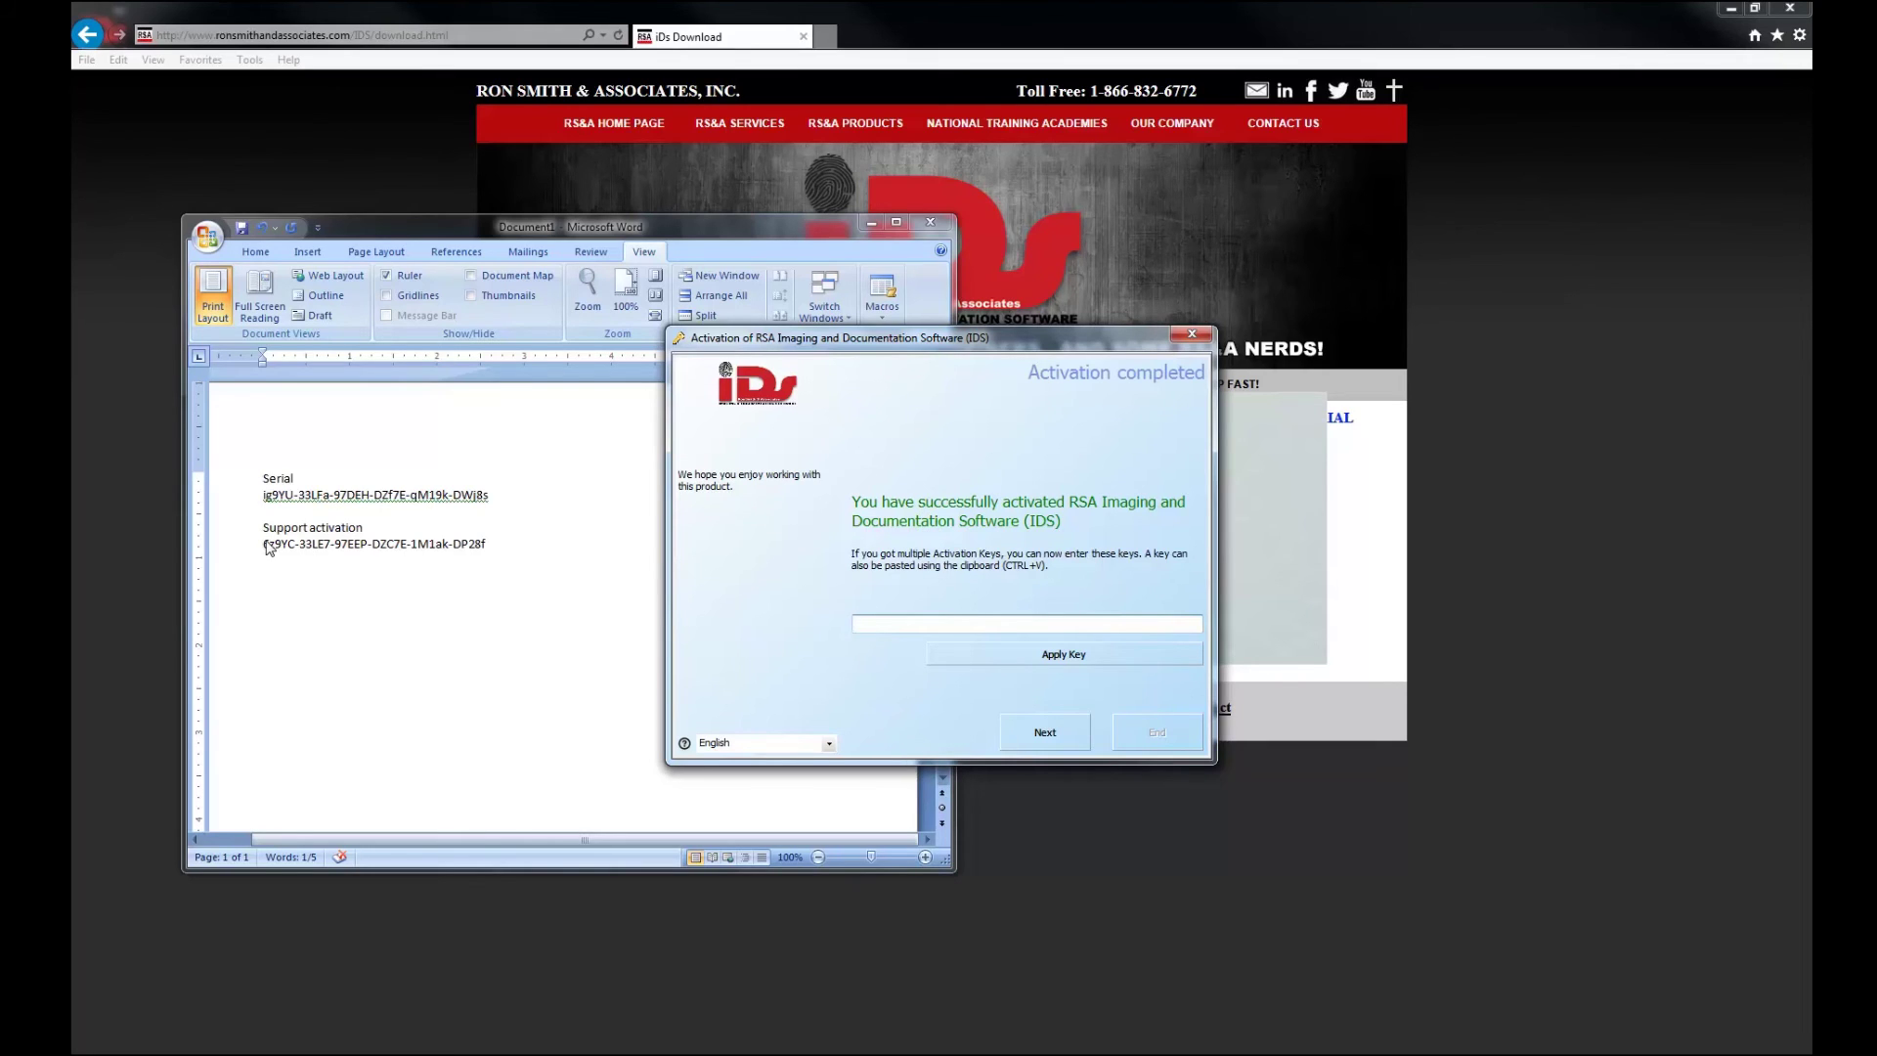
# Copy the support activation key from the Word document into the additional key field, apply it and validate it online.
pyautogui.hotkey('alt', 'Tab')
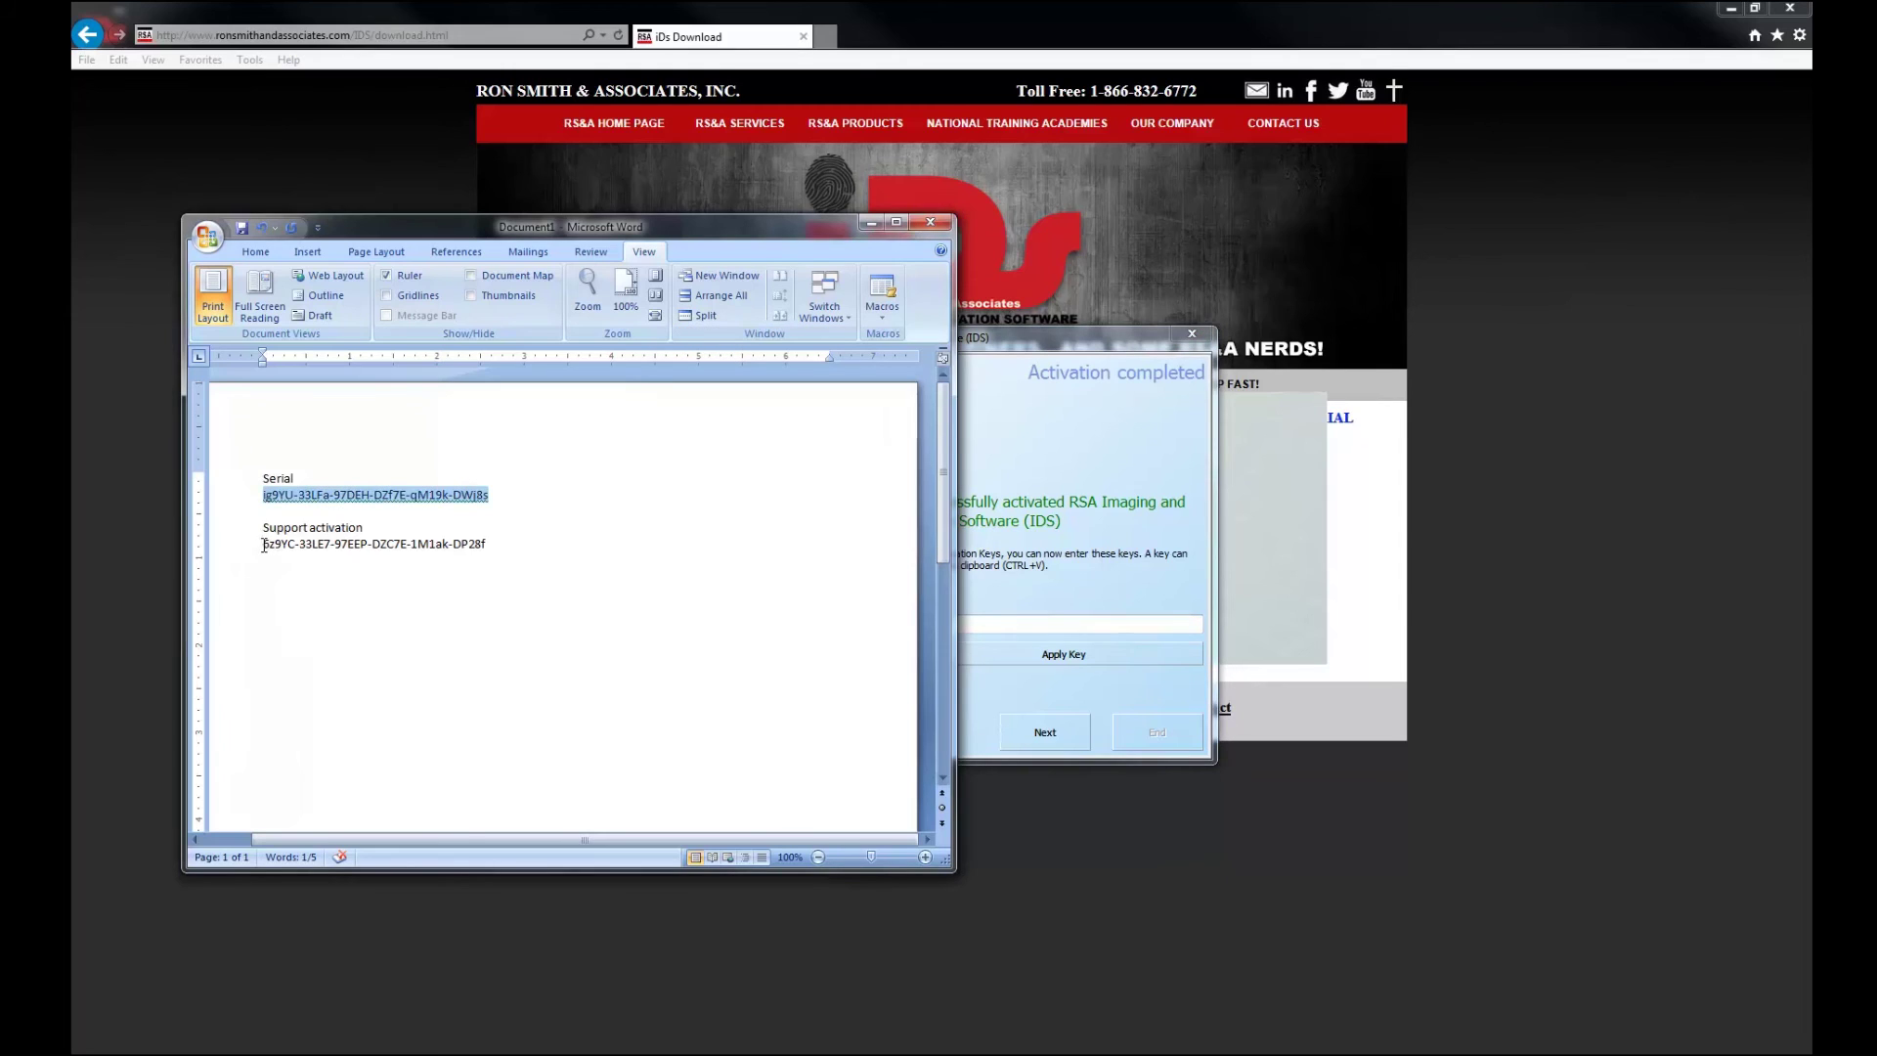
pyautogui.moveTo(264, 545); pyautogui.dragTo(483, 545)
pyautogui.hotkey('ctrl', 'c')
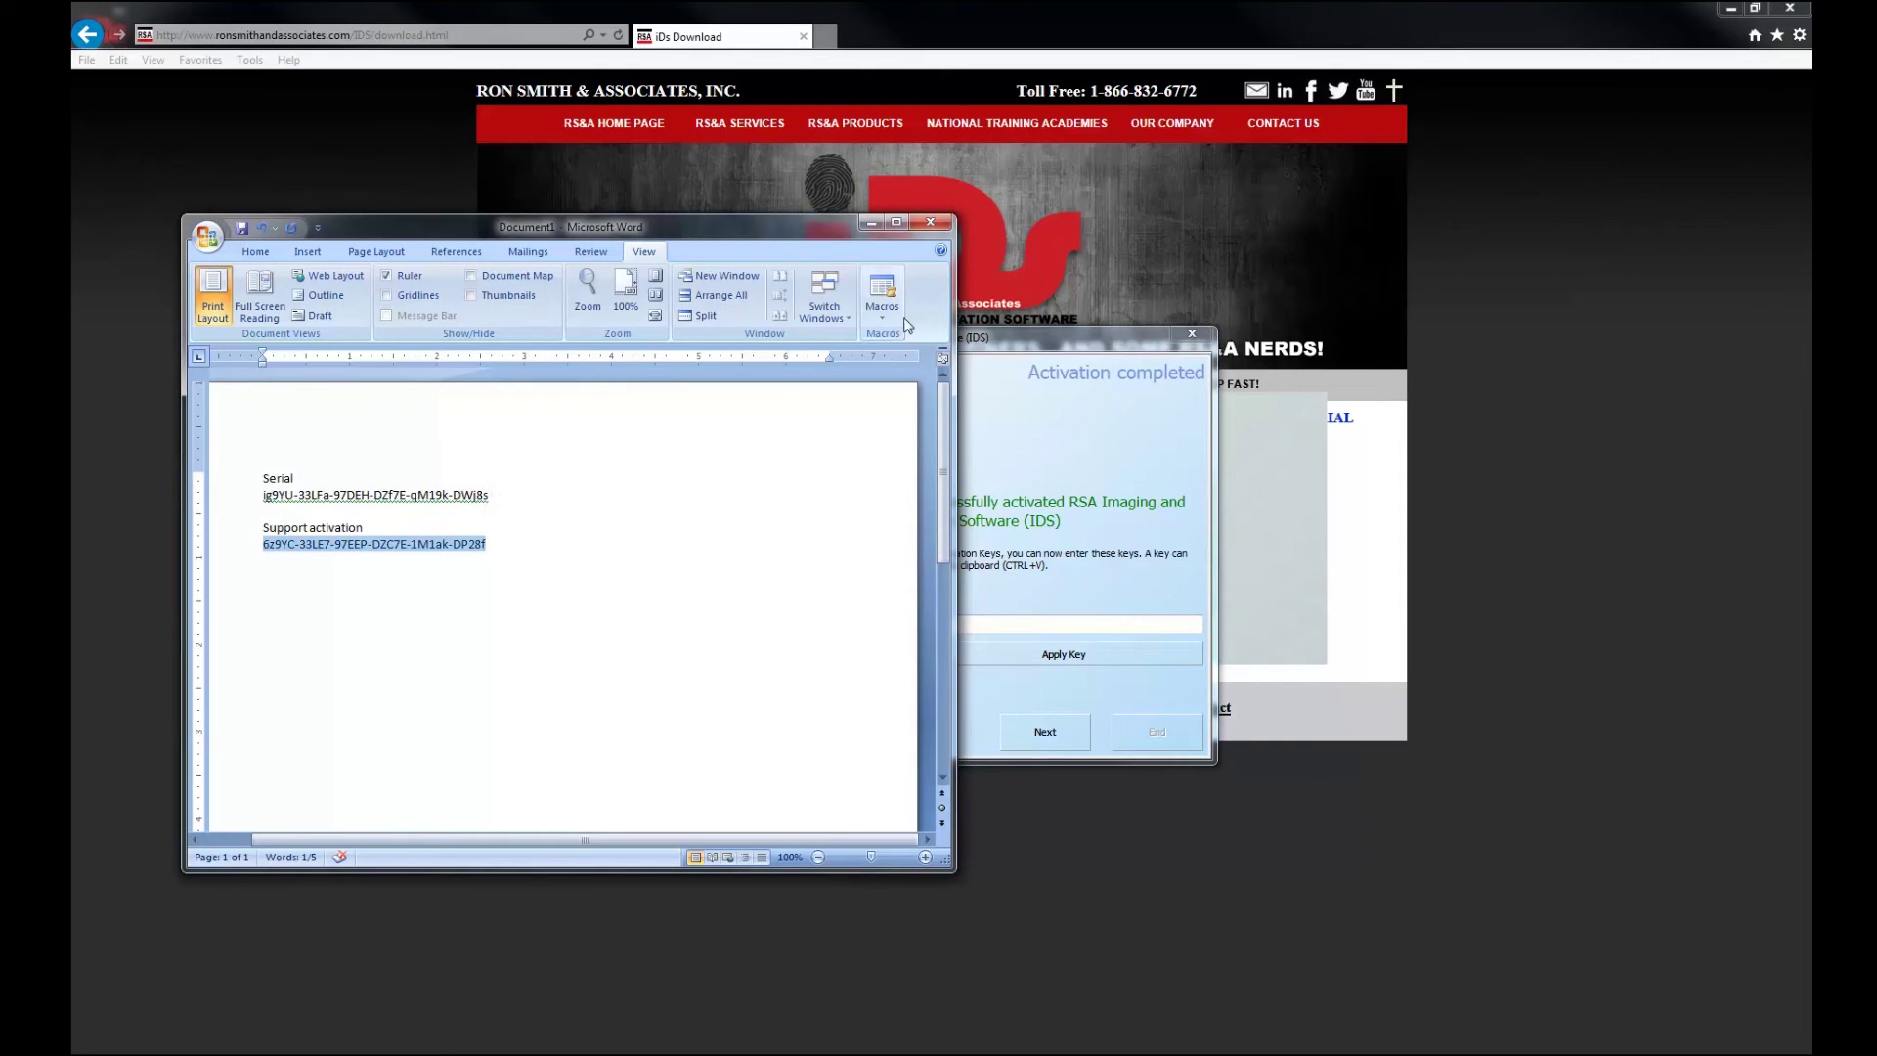
pyautogui.click(872, 223)
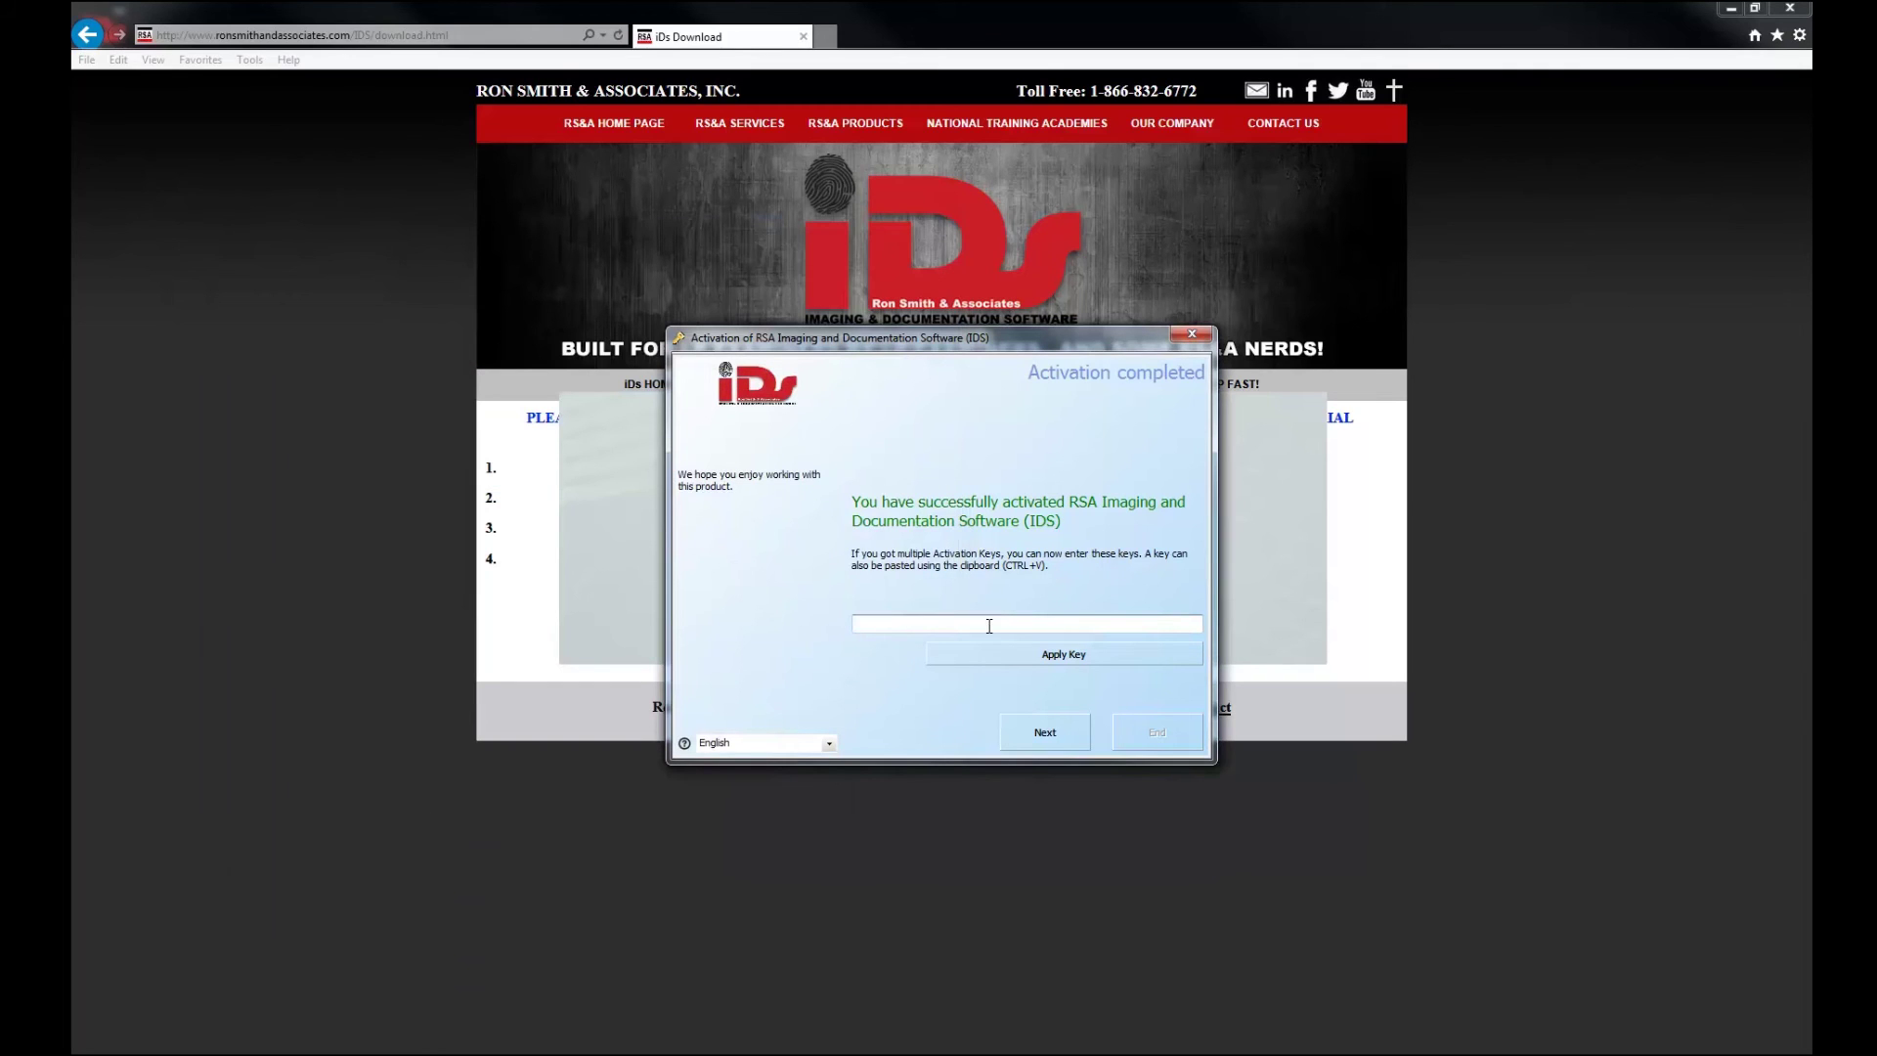
pyautogui.hotkey('ctrl', 'v')
pyautogui.click(1049, 656)
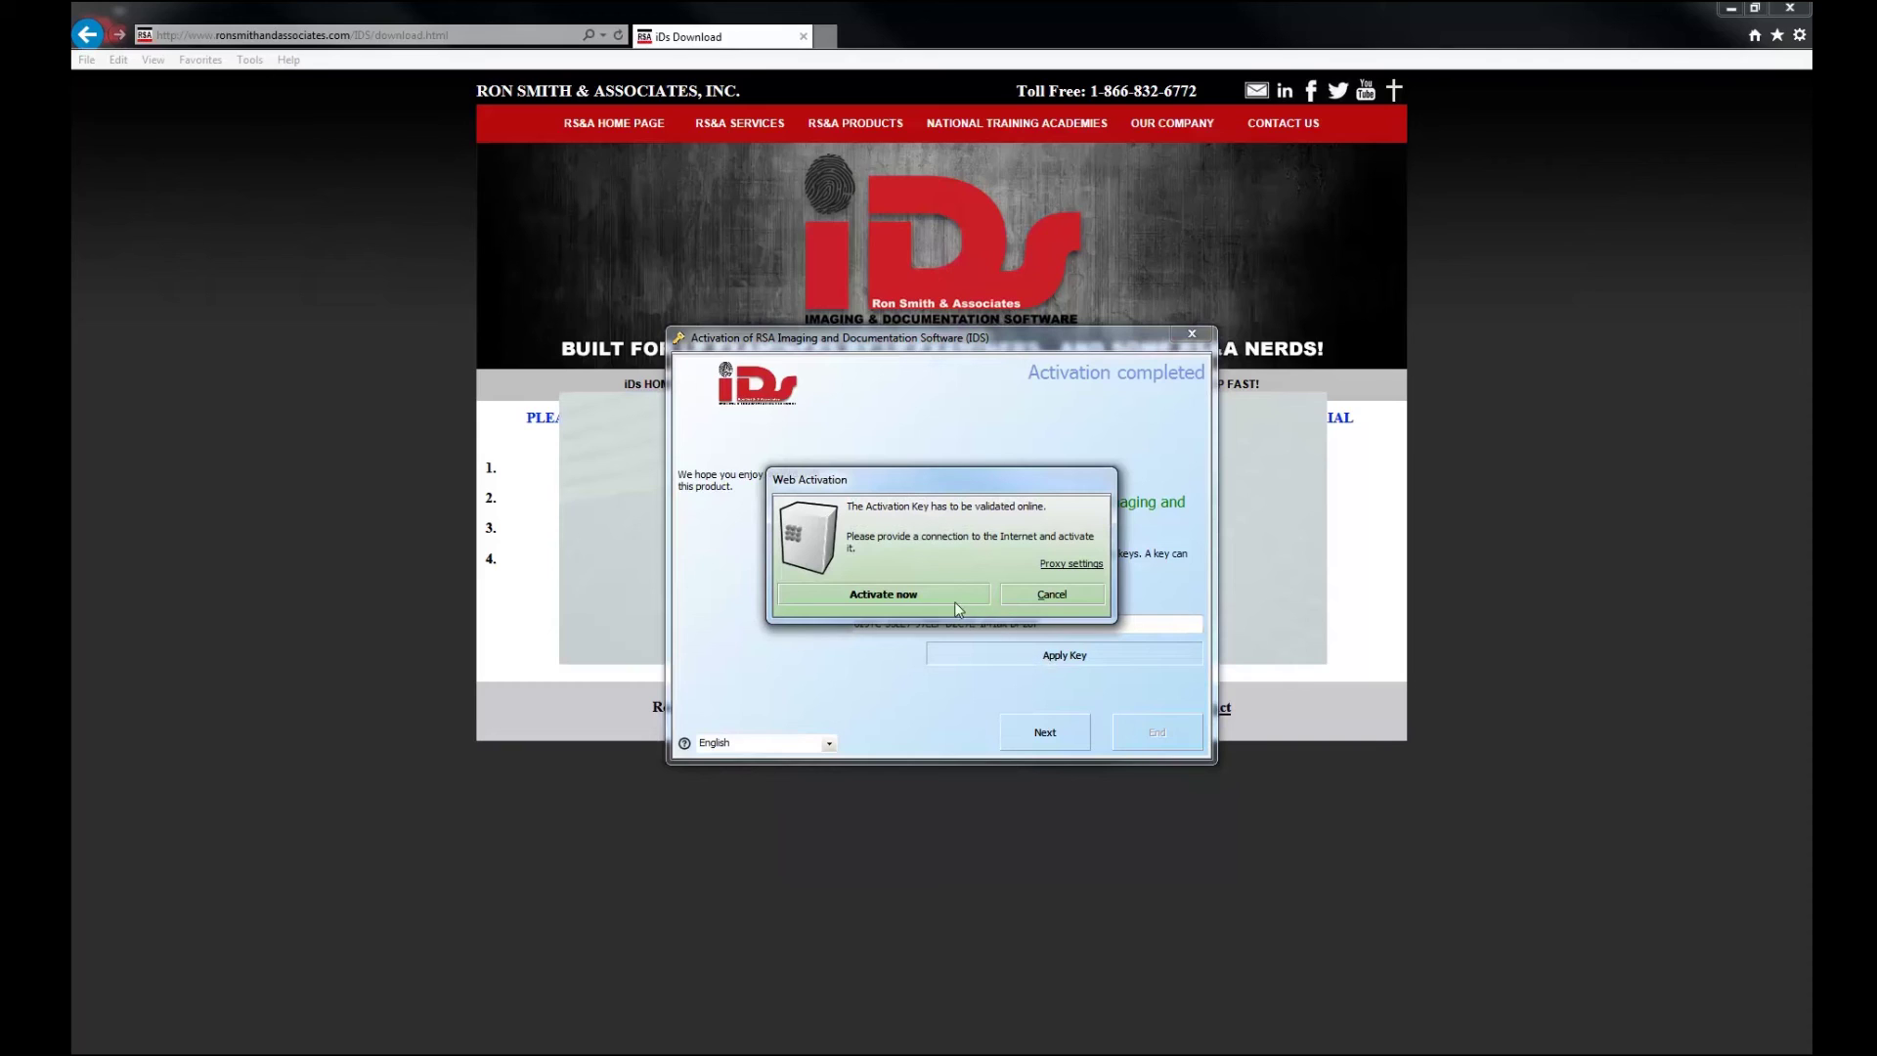
pyautogui.click(956, 598)
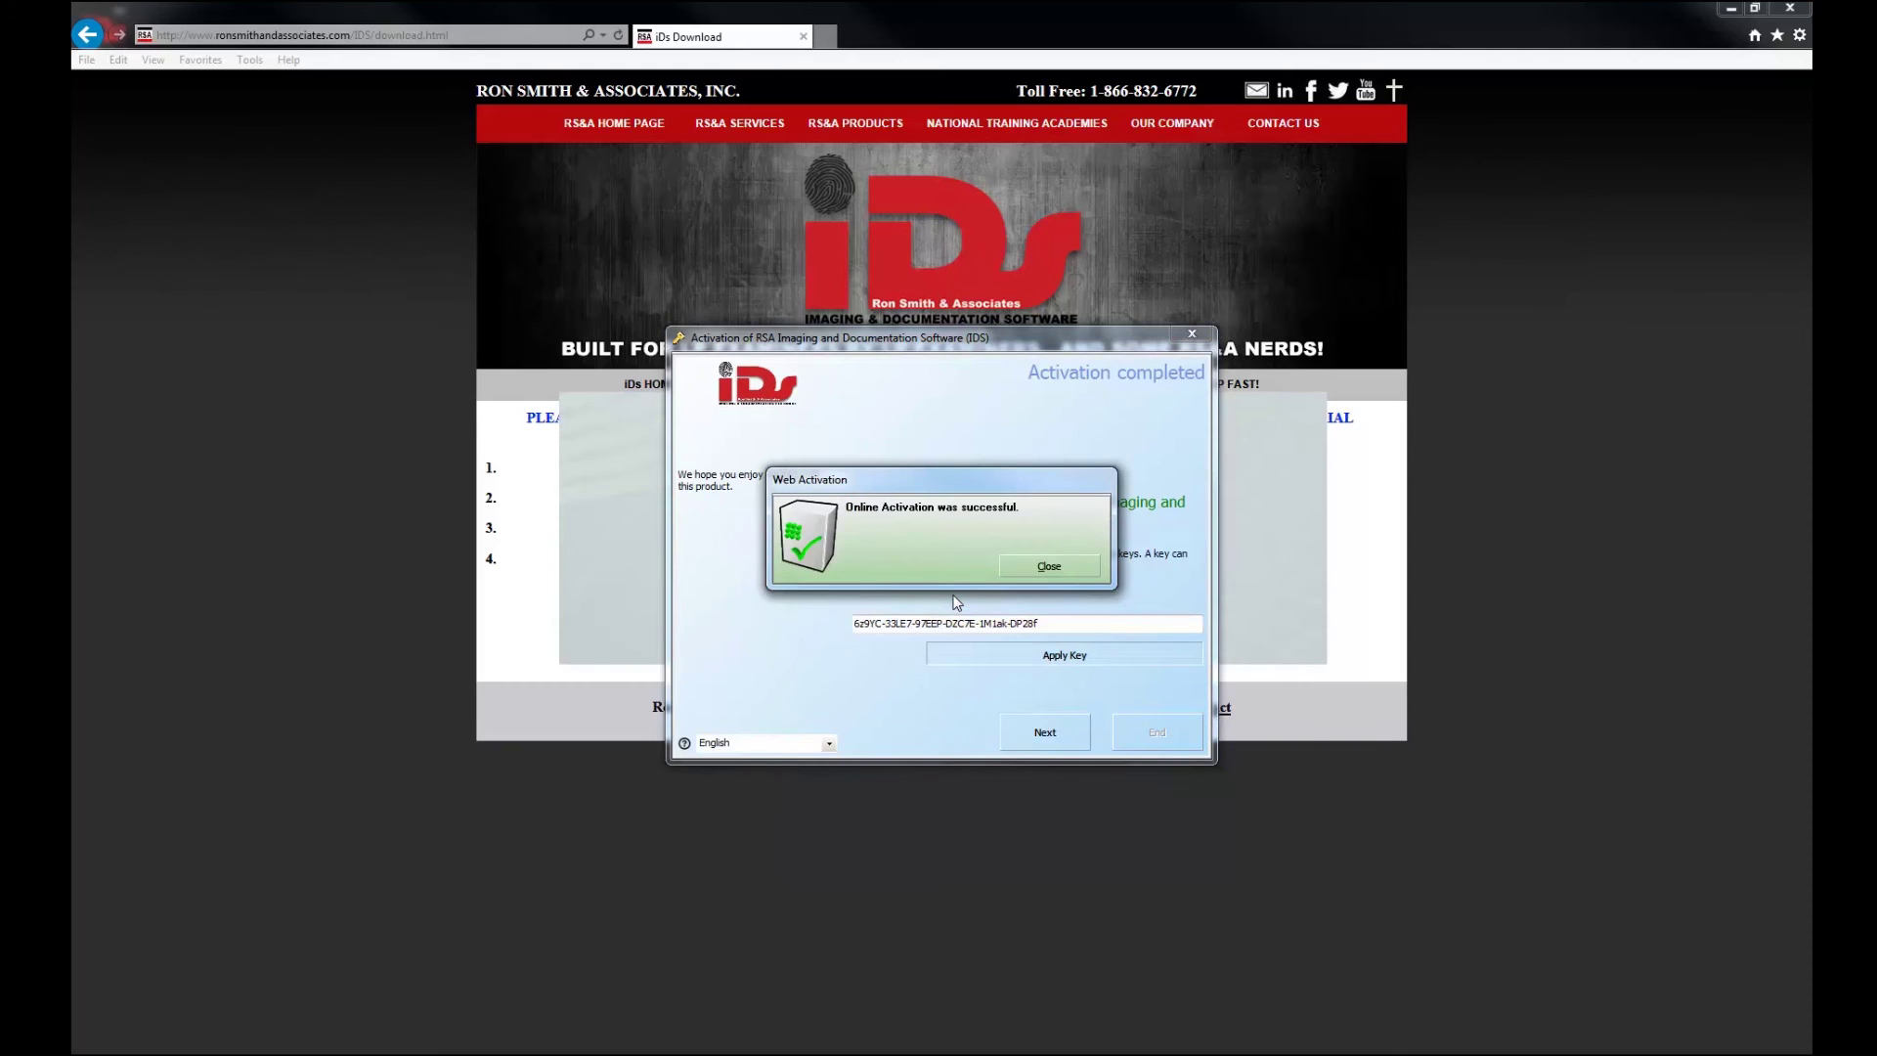
pyautogui.click(1049, 567)
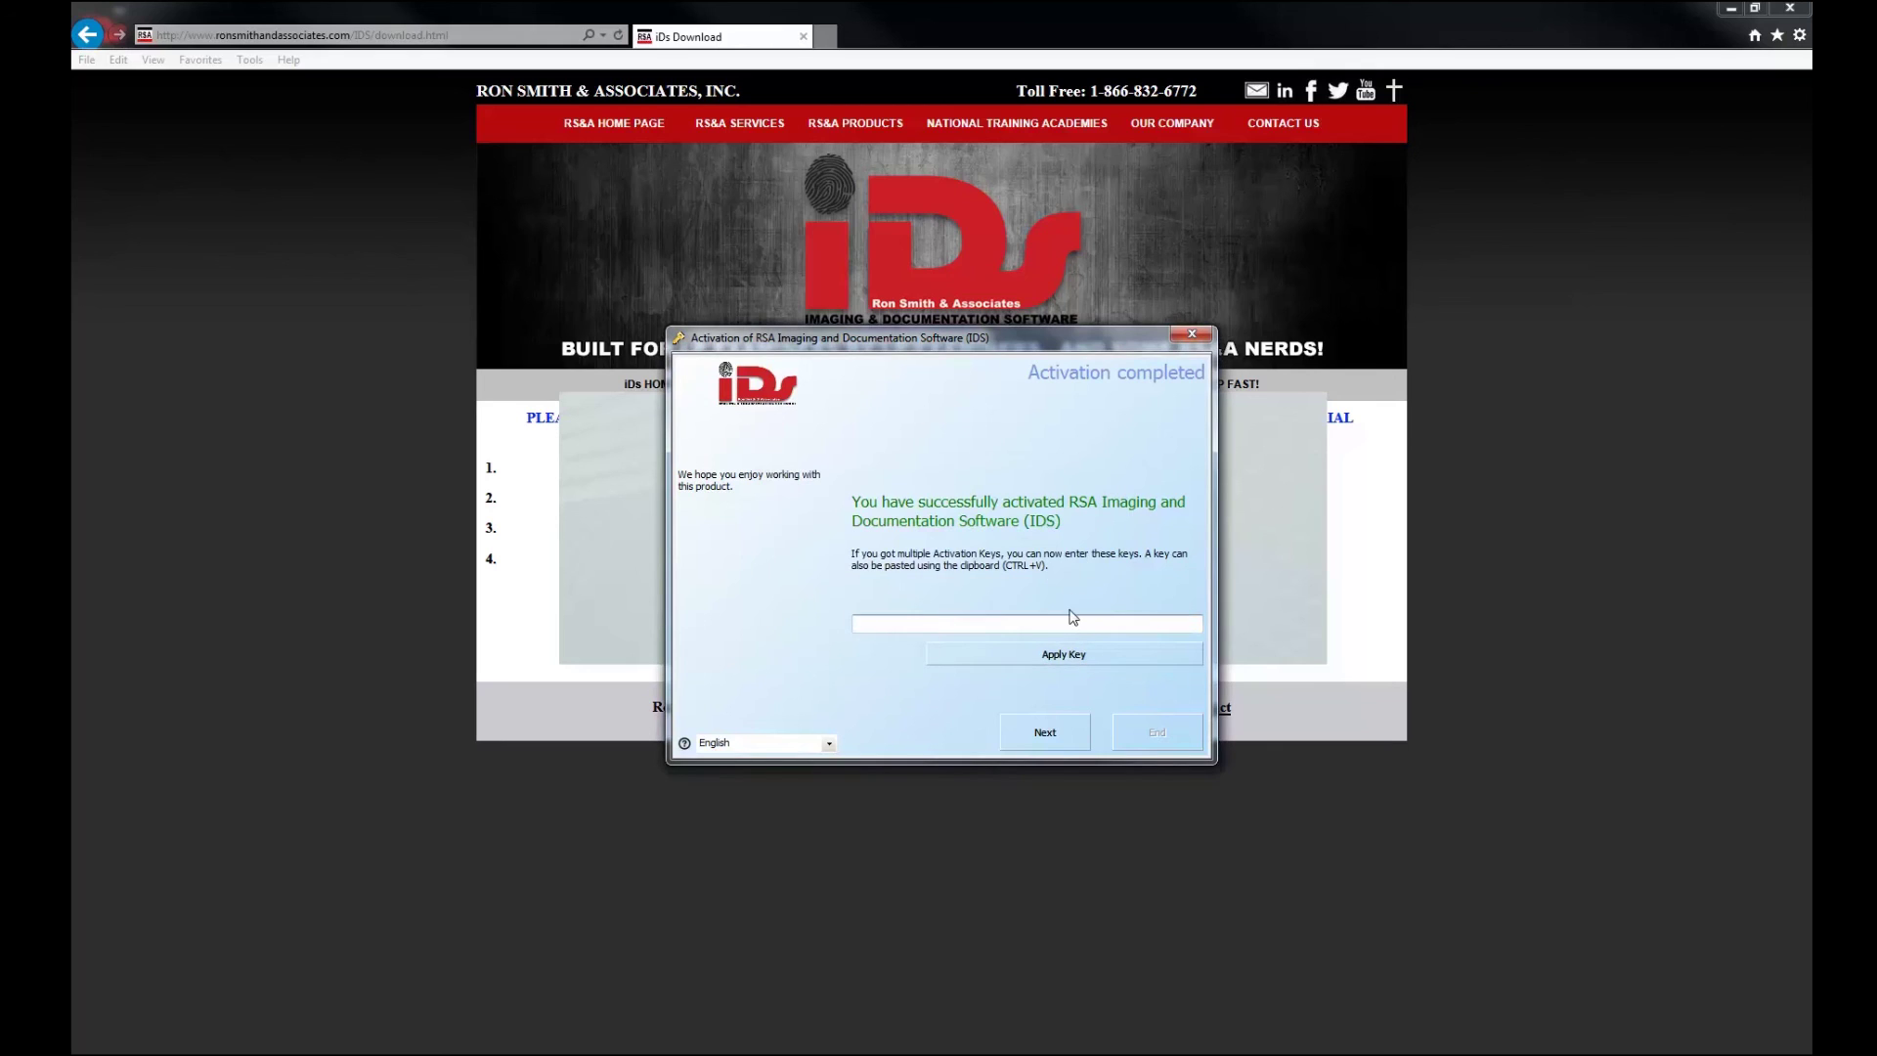
# Finish the activation wizard and dismiss the first-run notice over the System Preferences.
pyautogui.click(1046, 732)
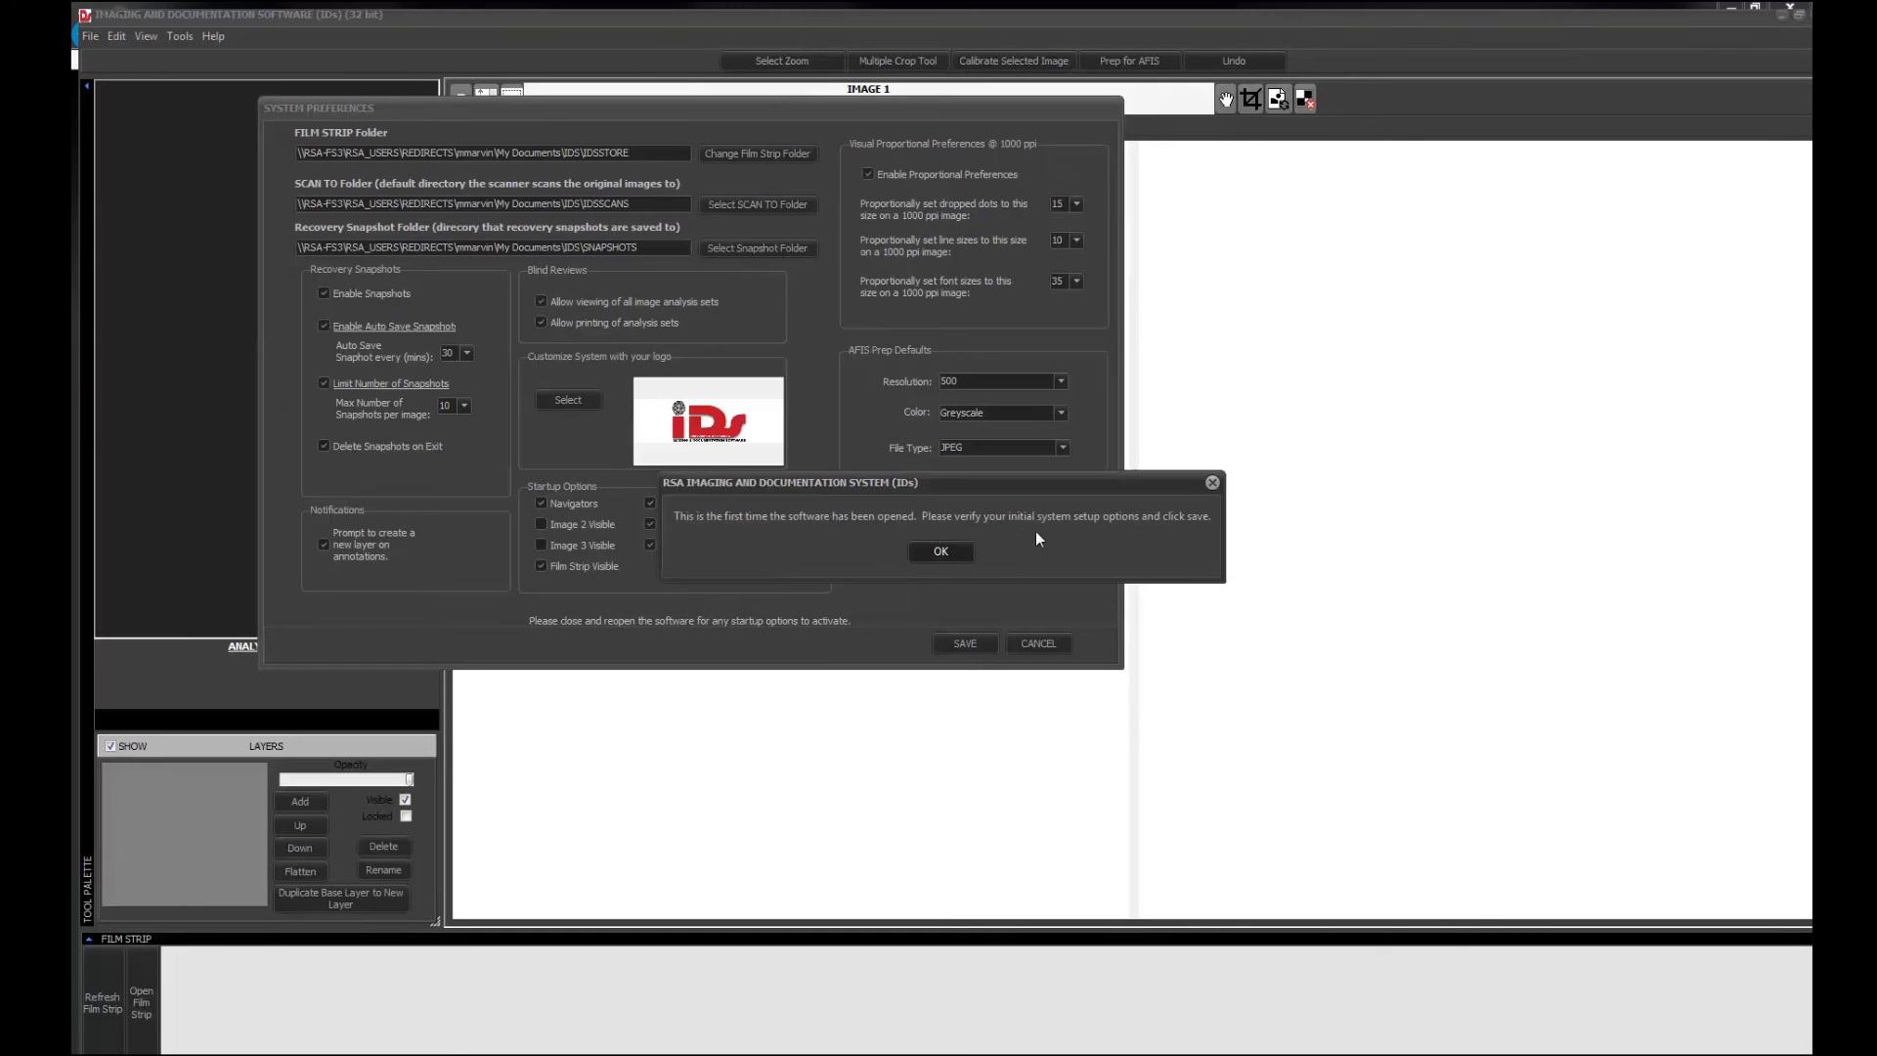
pyautogui.click(948, 551)
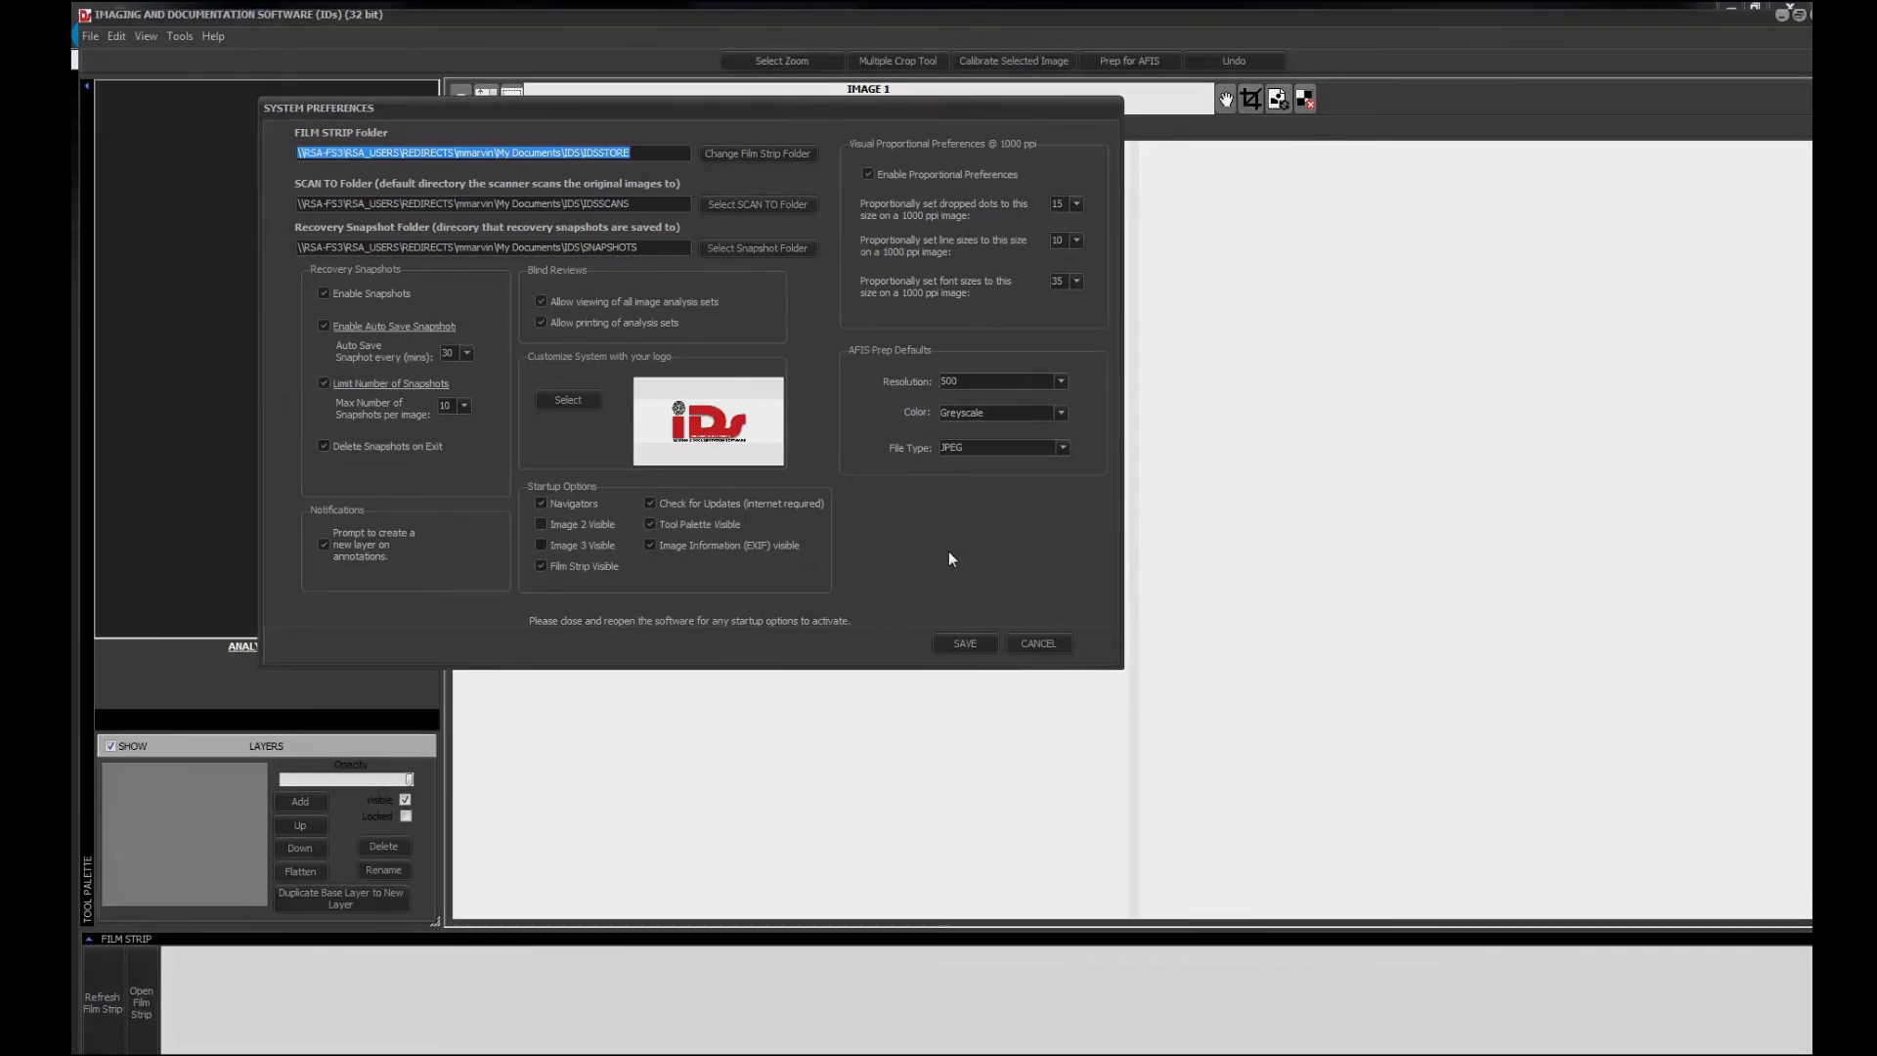